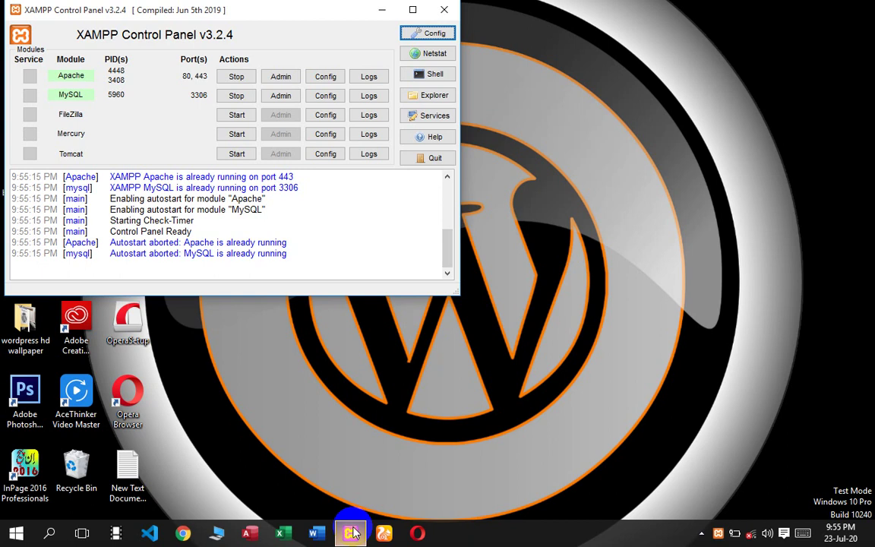
- Switch to Chrome and open the local WordPress site at localhost/blog
{"action": "left_click", "coordinate": [183, 534]}
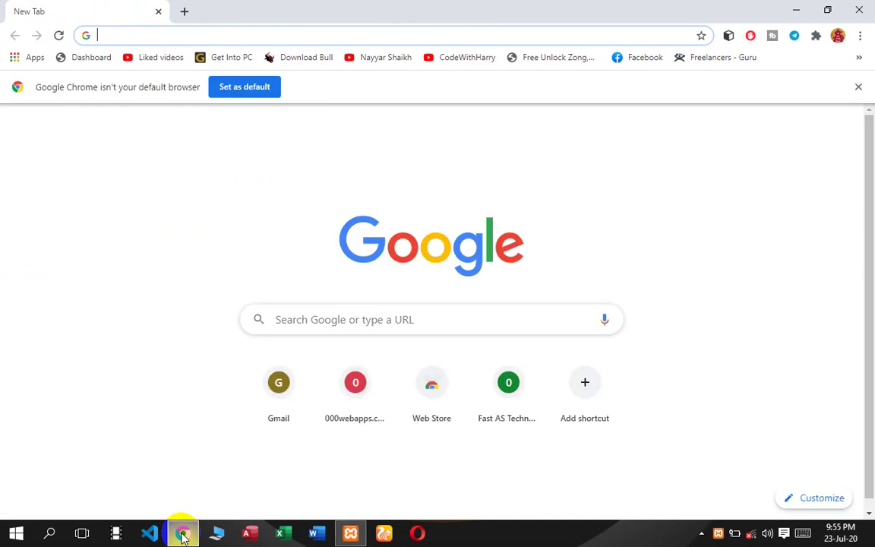
{"action": "type", "text": "localhost/blog"}
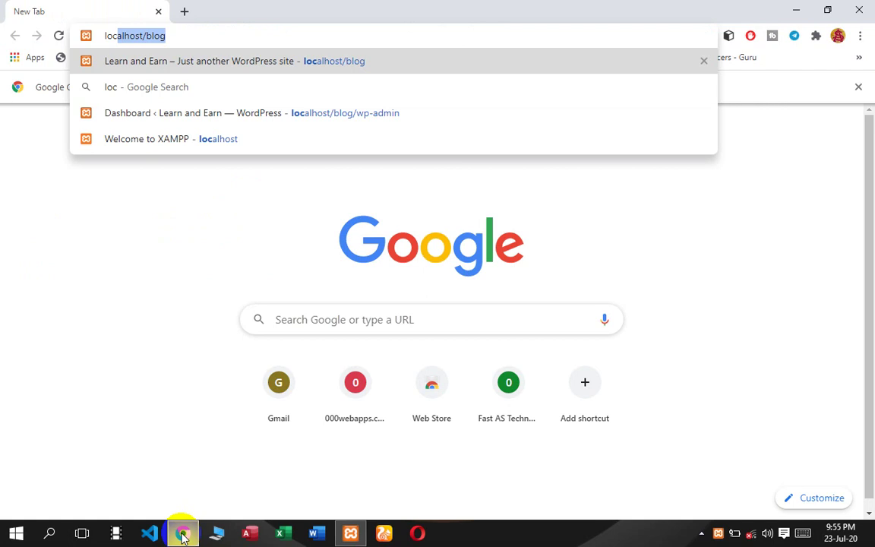
{"action": "key", "text": "Return"}
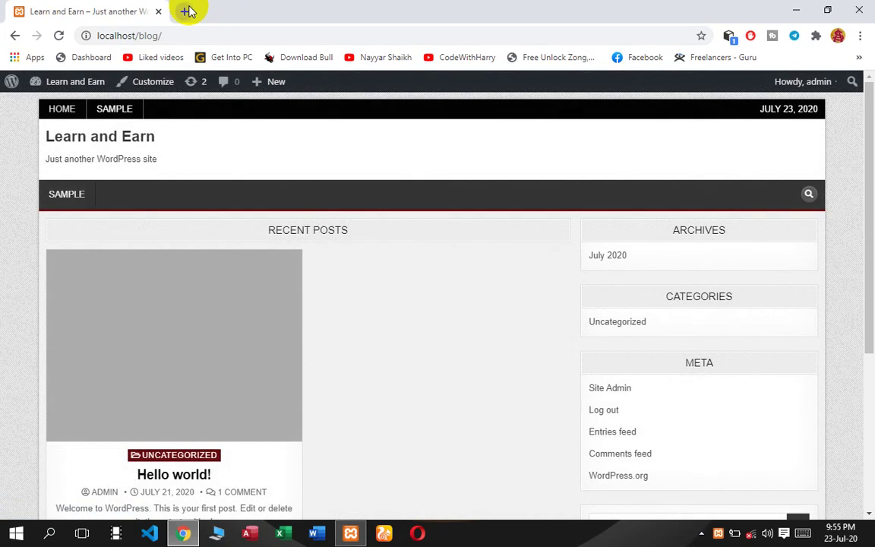
- Open the WordPress admin dashboard at localhost/blog/wp-admin in a new browser tab
{"action": "left_click", "coordinate": [187, 11]}
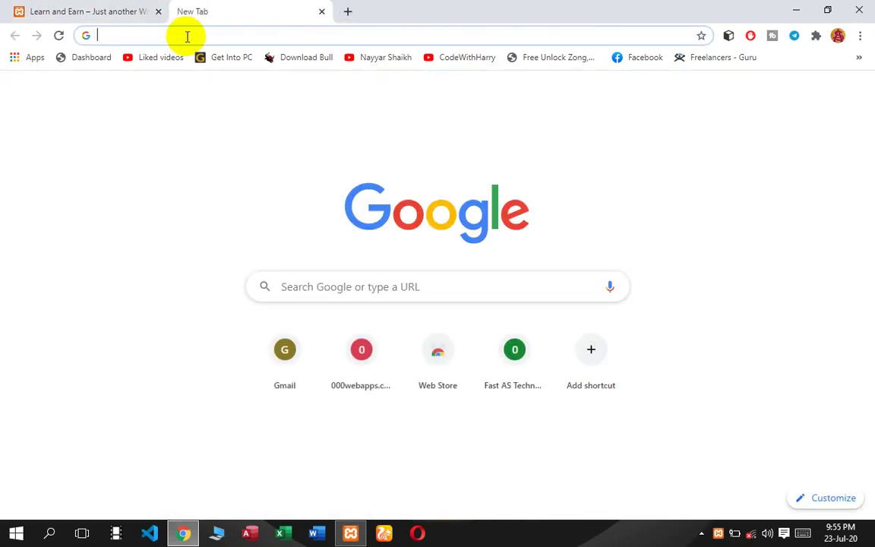
{"action": "left_click", "coordinate": [187, 36]}
{"action": "type", "text": "localh"}
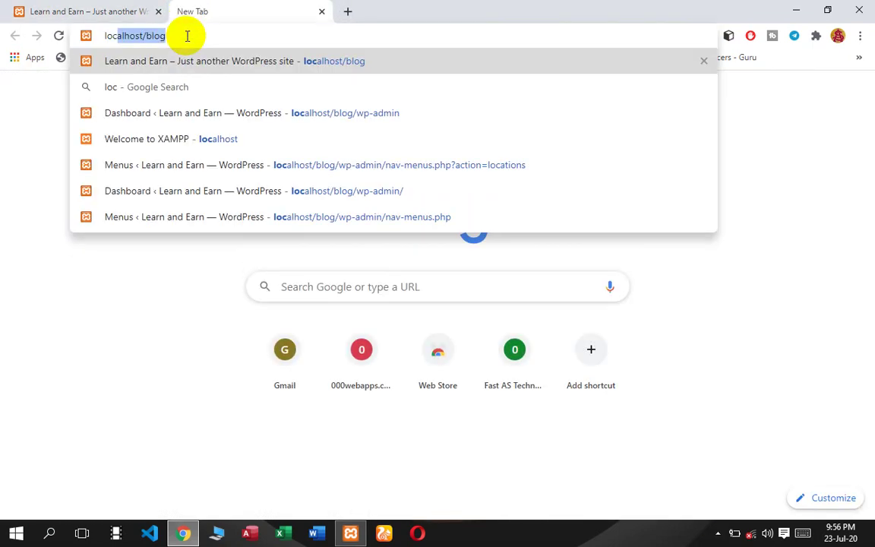
{"action": "type", "text": "ost"}
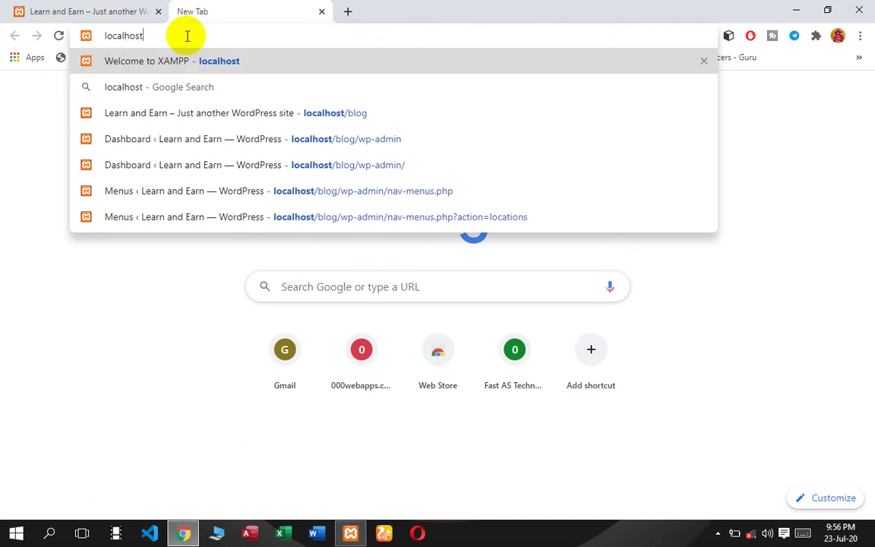
{"action": "type", "text": "/blog/"}
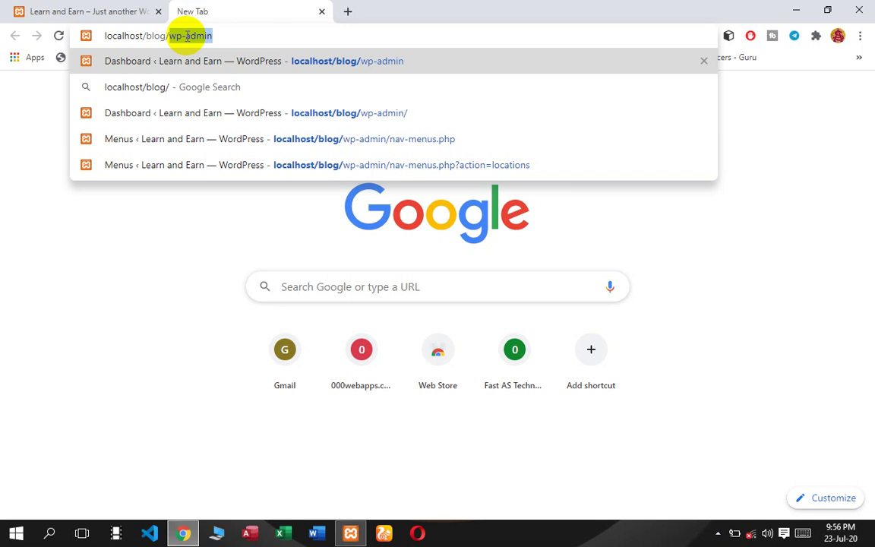
{"action": "key", "text": "Return"}
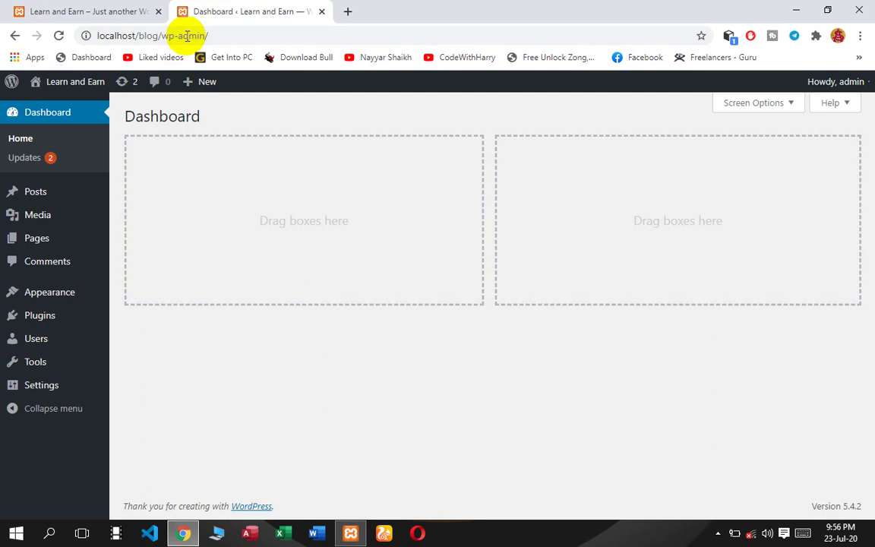
- Move the existing Sample page to the trash from the list of pages
{"action": "left_click", "coordinate": [50, 250]}
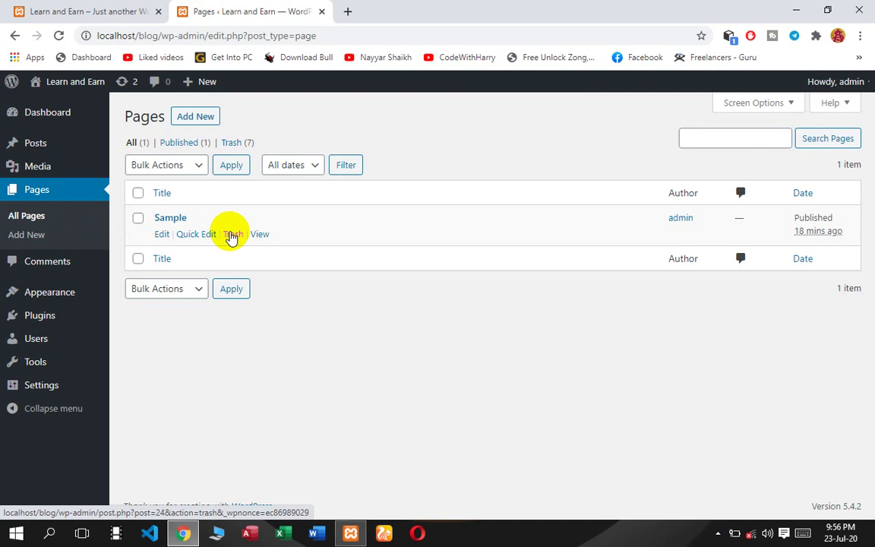
{"action": "left_click", "coordinate": [234, 236]}
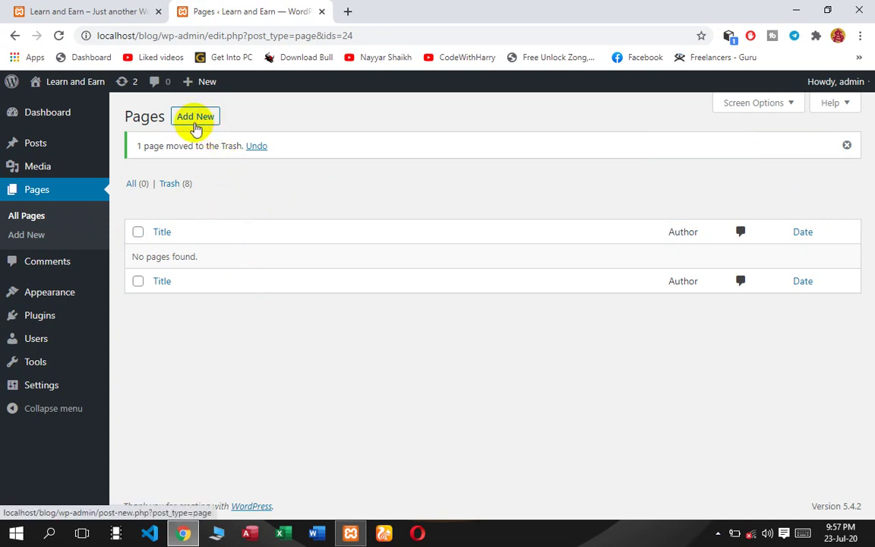
- Create a new page titled "Home" and publish it
{"action": "left_click", "coordinate": [203, 122]}
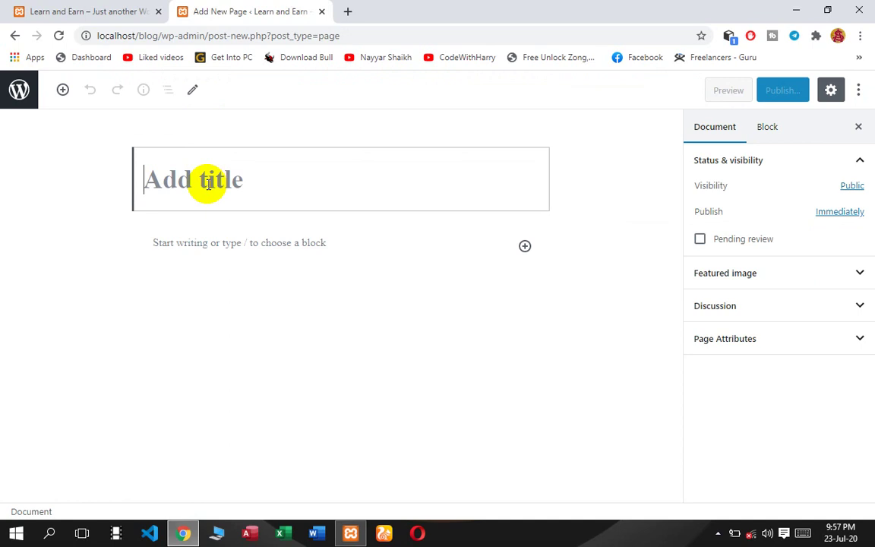
{"action": "type", "text": "Home"}
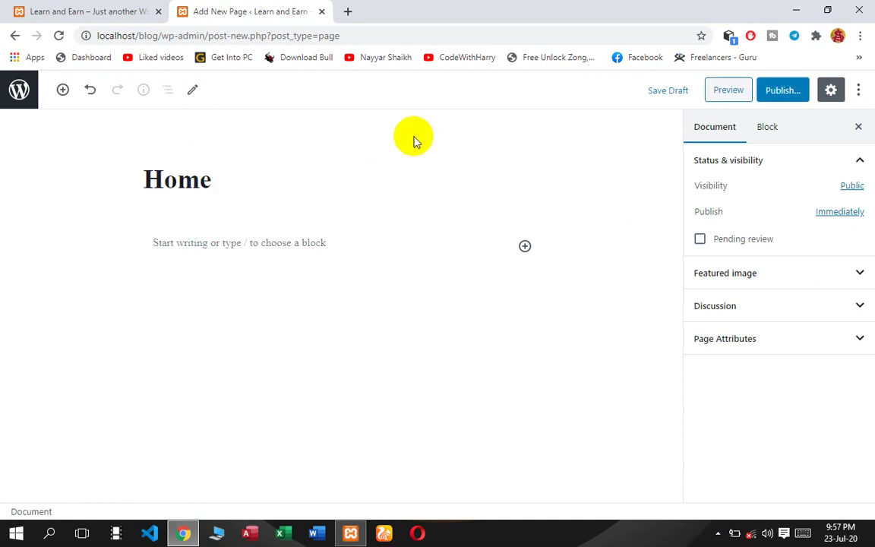
{"action": "left_click", "coordinate": [794, 93]}
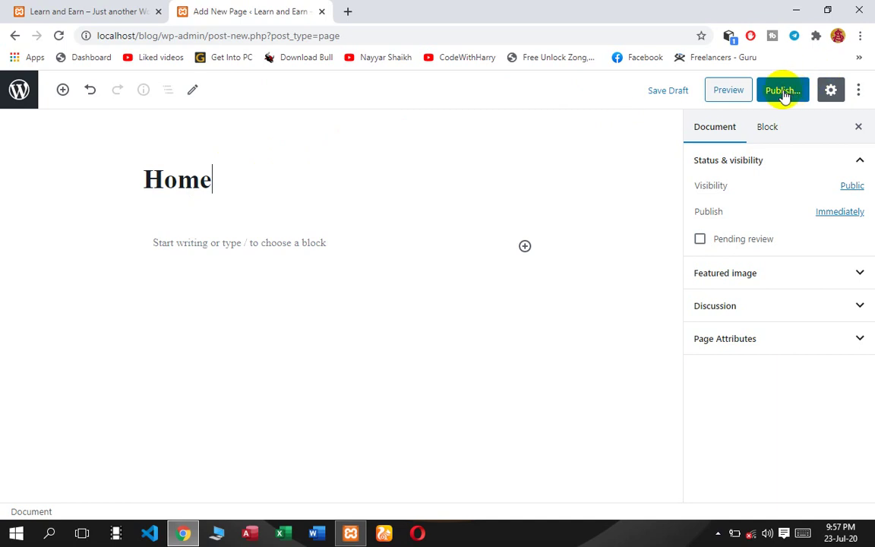
{"action": "left_click", "coordinate": [783, 92]}
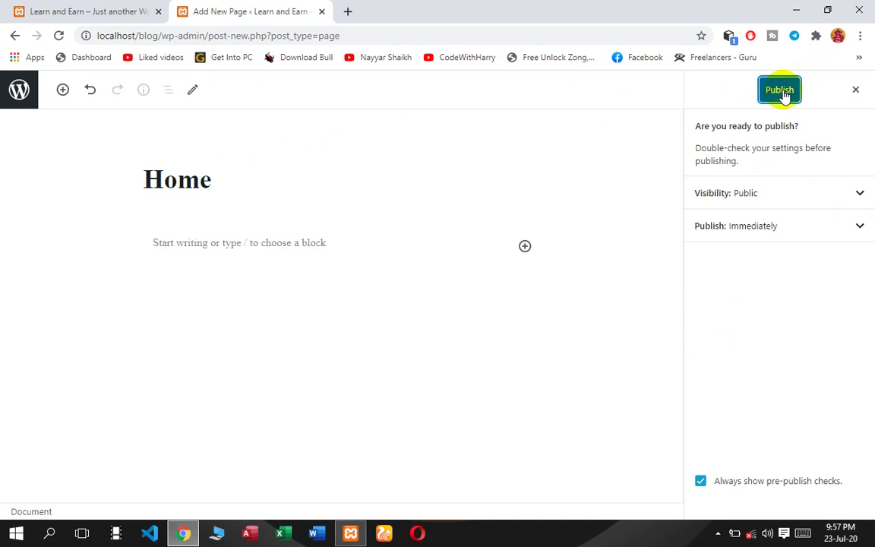
{"action": "left_click", "coordinate": [783, 92]}
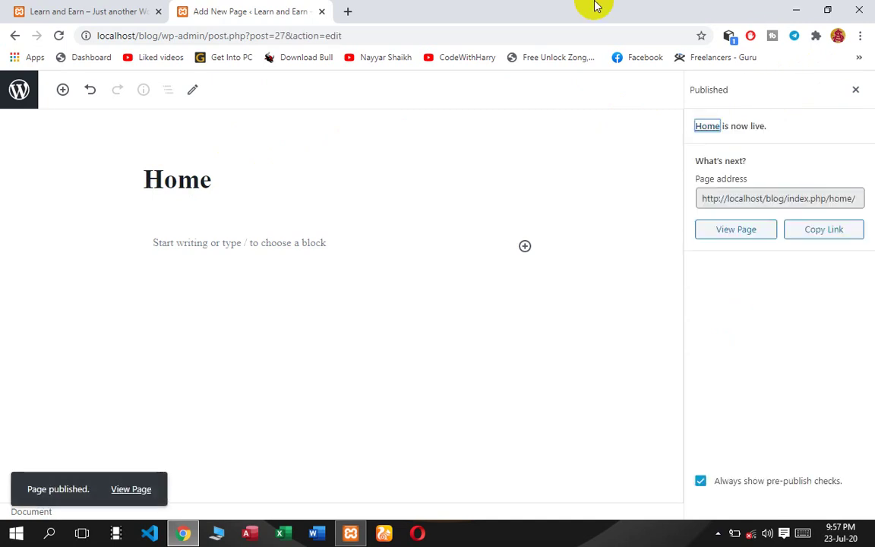
- Return to the page list, then create and publish a new page titled "Courses"
{"action": "left_click", "coordinate": [16, 36]}
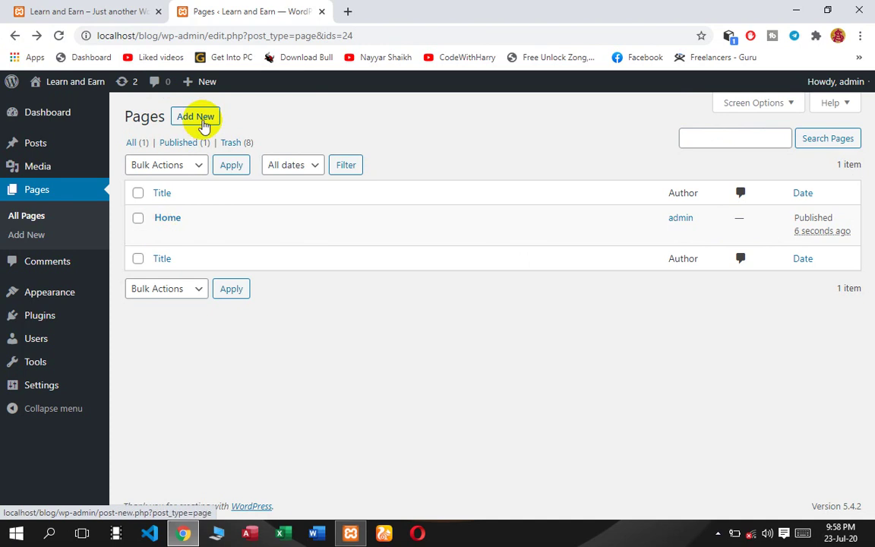
{"action": "left_click", "coordinate": [202, 121]}
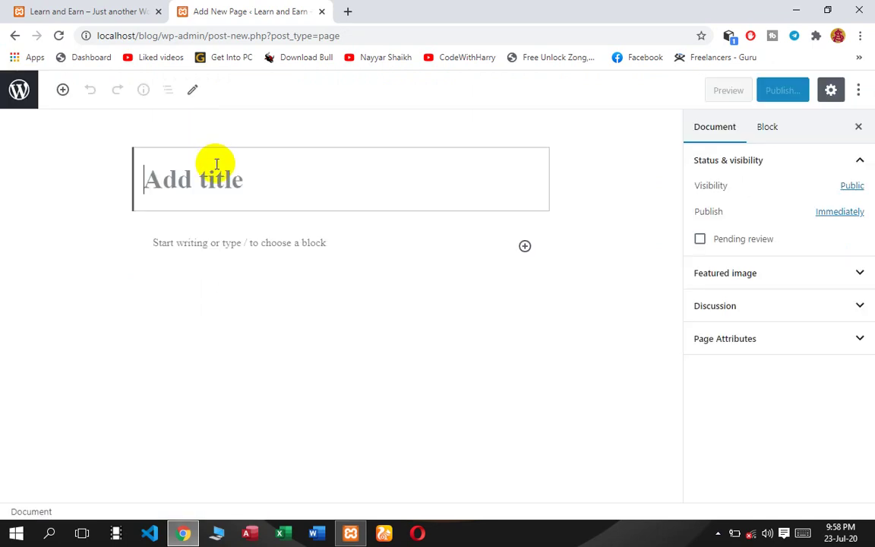
{"action": "type", "text": "Cou"}
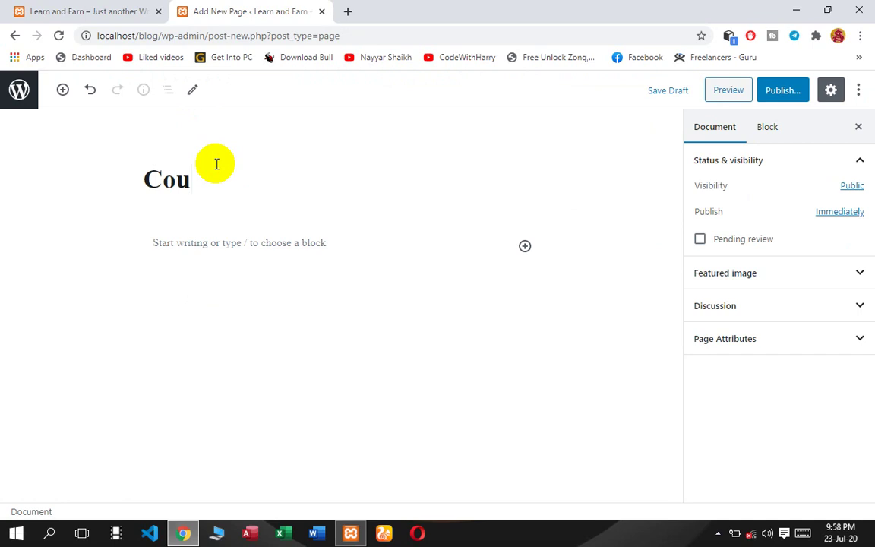
{"action": "type", "text": "res="}
{"action": "key", "text": "BackSpace"}
{"action": "key", "text": "BackSpace"}
{"action": "key", "text": "BackSpace"}
{"action": "type", "text": "ses"}
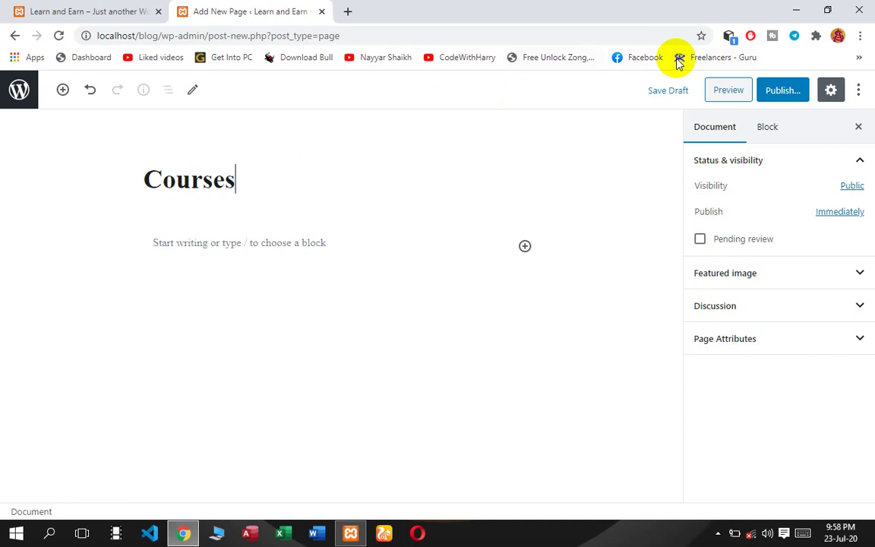
{"action": "left_click", "coordinate": [777, 93]}
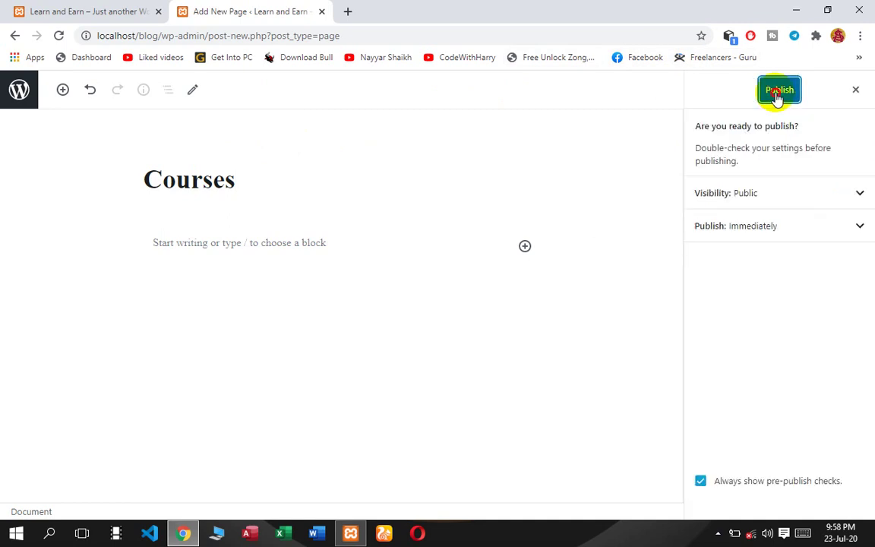
{"action": "left_click", "coordinate": [777, 95]}
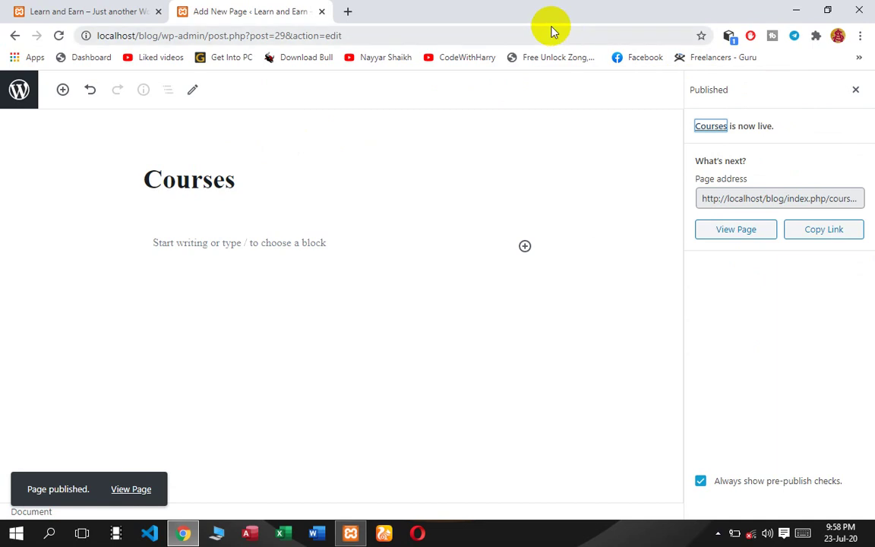
- Return to the page list and refresh it, then create and publish a page titled "Contact Us"
{"action": "left_click", "coordinate": [15, 37]}
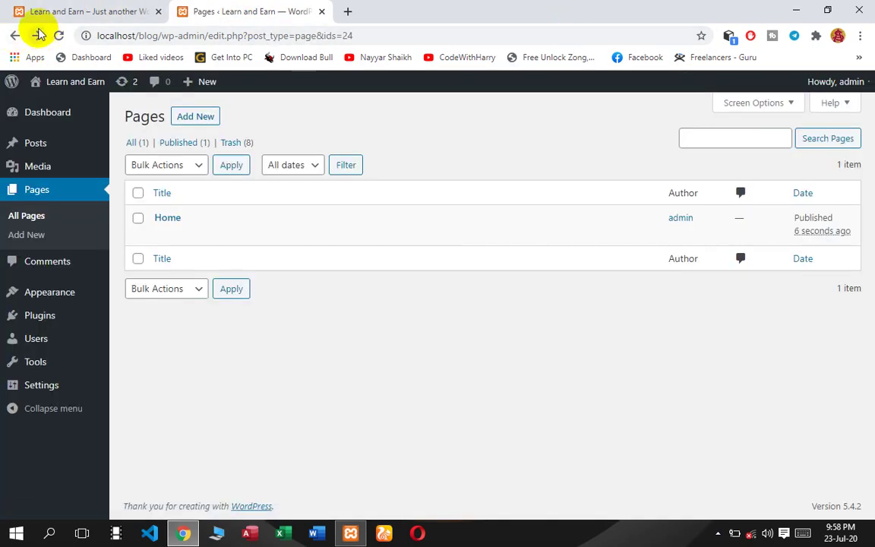
{"action": "left_click", "coordinate": [58, 36]}
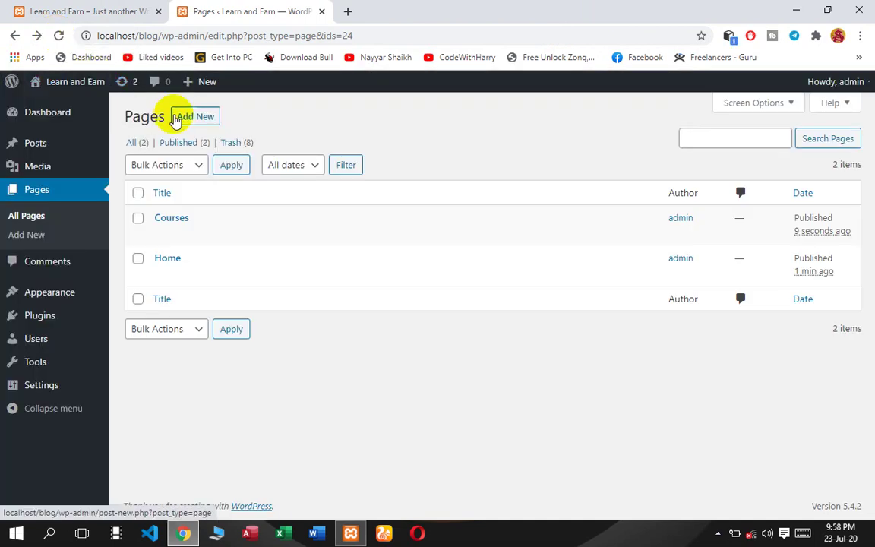
{"action": "left_click", "coordinate": [191, 120]}
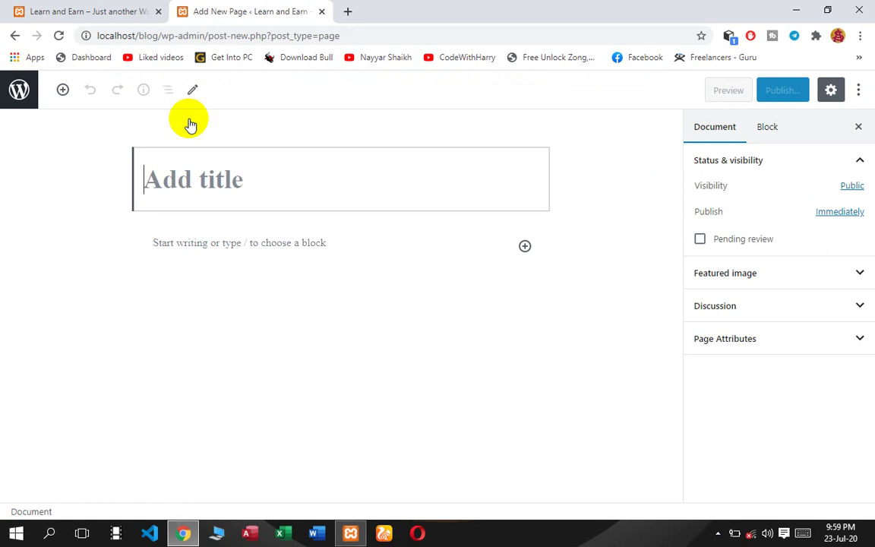
{"action": "type", "text": "Cont"}
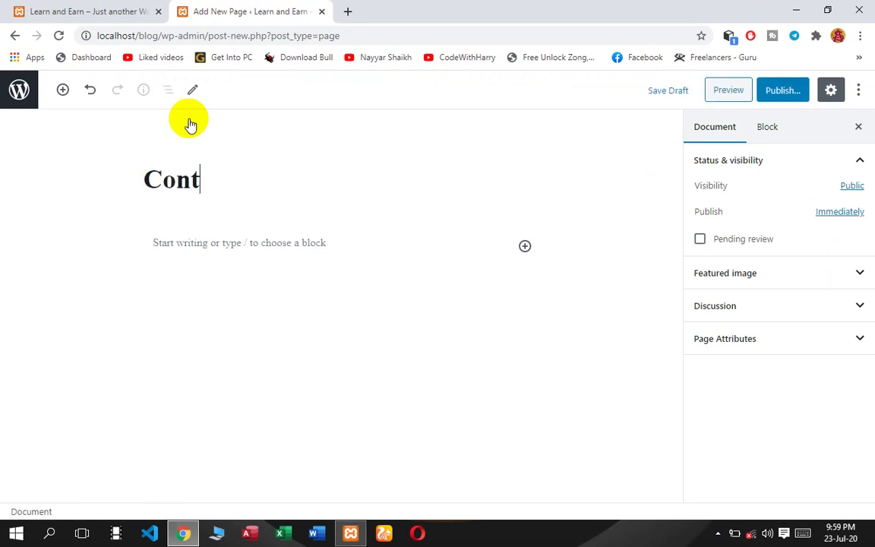
{"action": "type", "text": "act "}
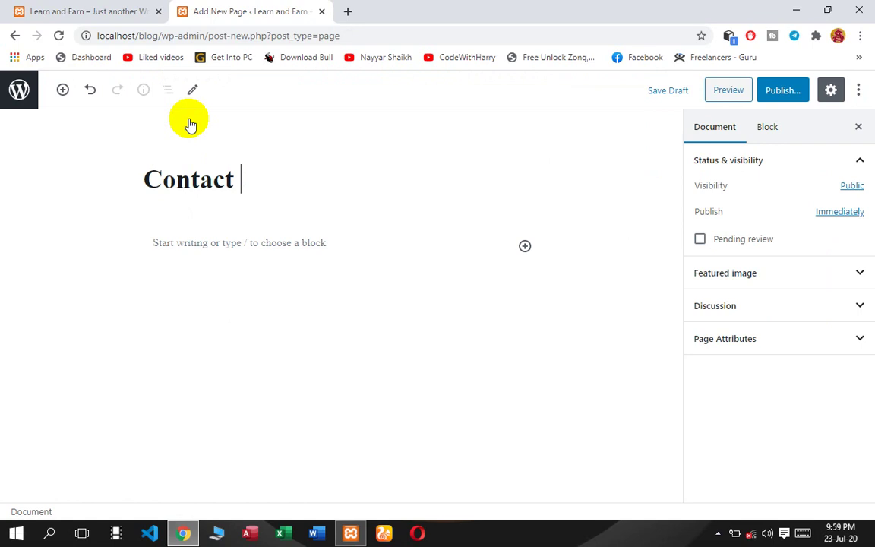
{"action": "type", "text": "Us"}
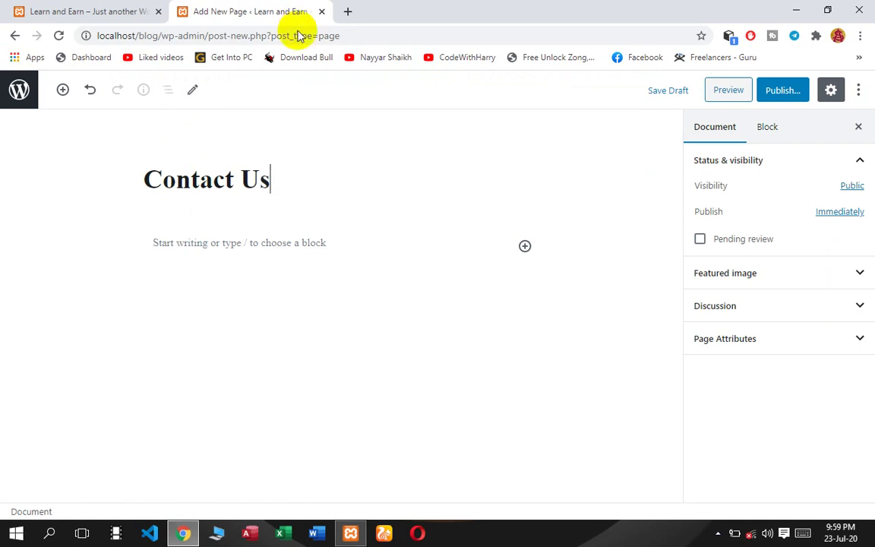
{"action": "left_click", "coordinate": [782, 91]}
{"action": "left_click", "coordinate": [783, 91]}
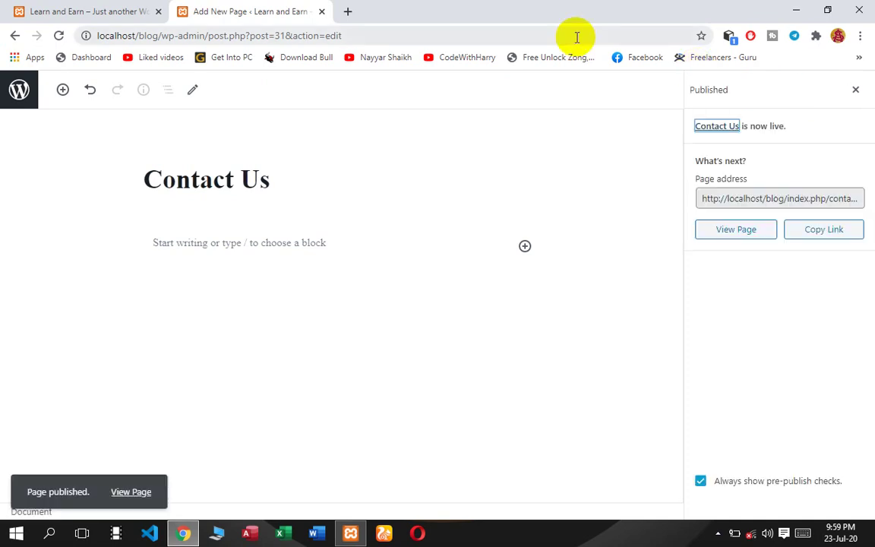
- Return to the refreshed page list, then create and publish a page titled "About Us"
{"action": "left_click", "coordinate": [16, 36]}
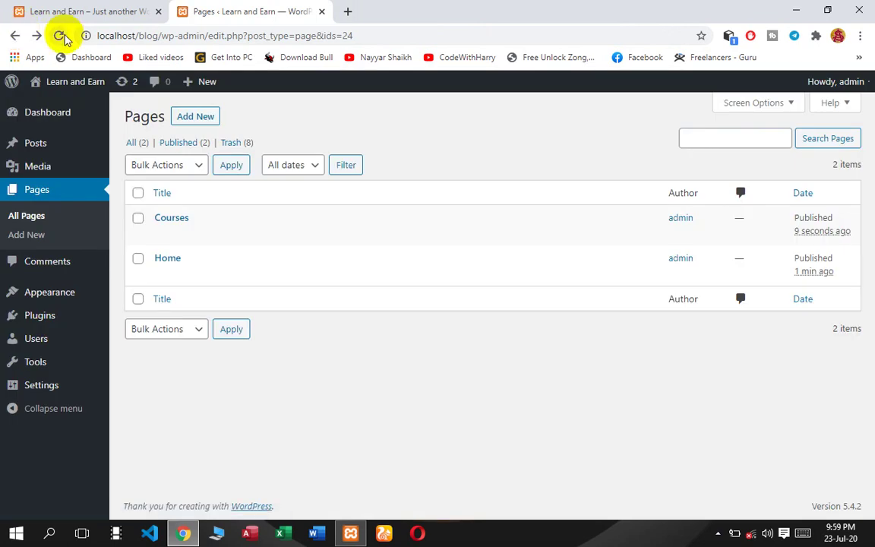
{"action": "left_click", "coordinate": [64, 39]}
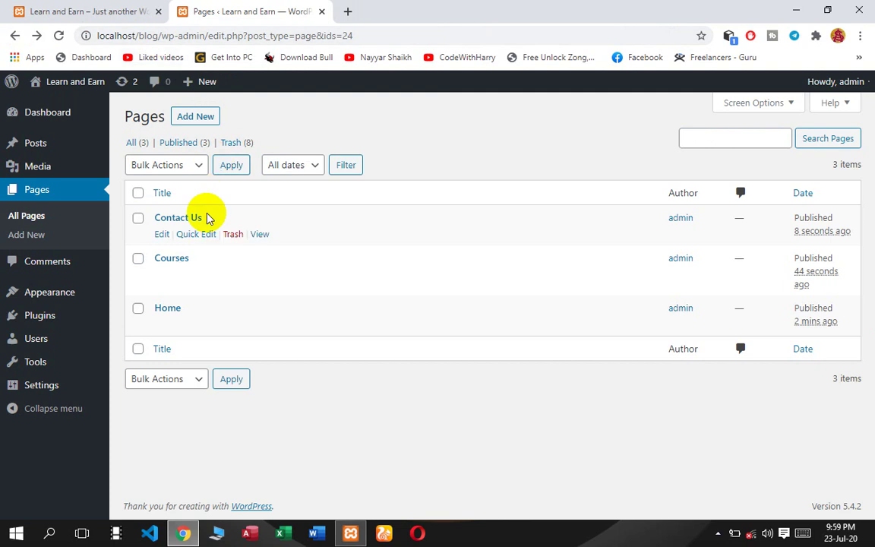
{"action": "left_click", "coordinate": [206, 120]}
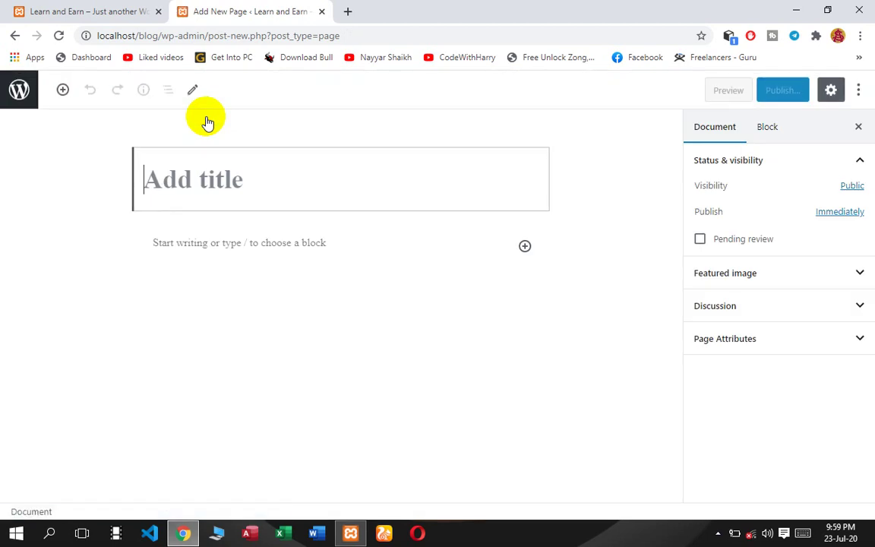
{"action": "type", "text": "Abot"}
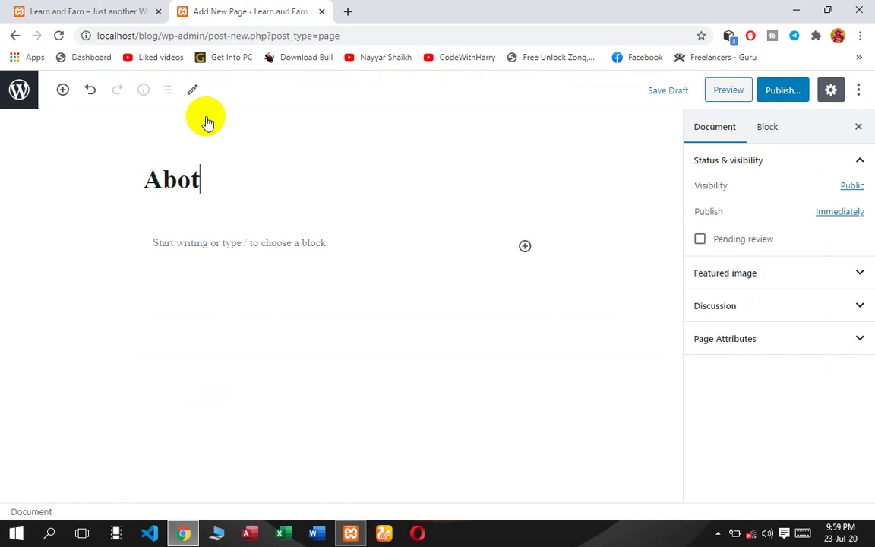
{"action": "key", "text": "BackSpace"}
{"action": "type", "text": "ut Us"}
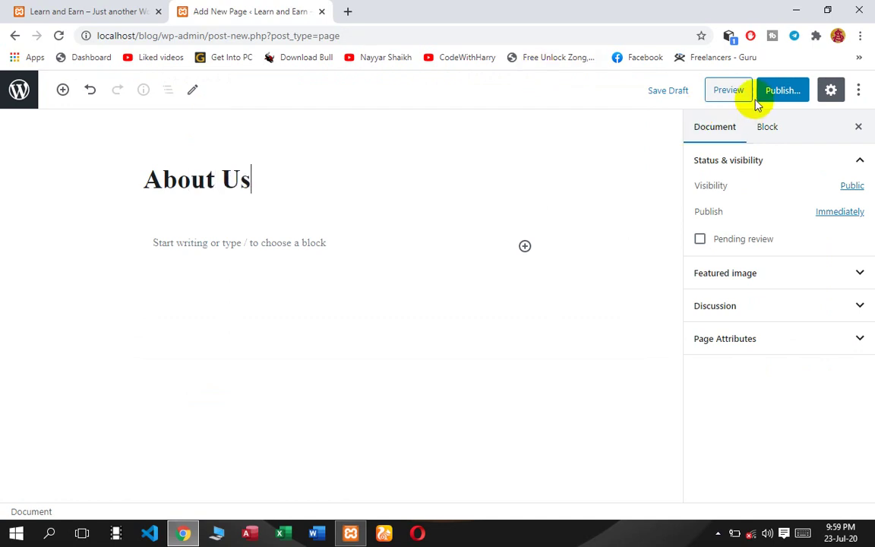
{"action": "left_click", "coordinate": [777, 91]}
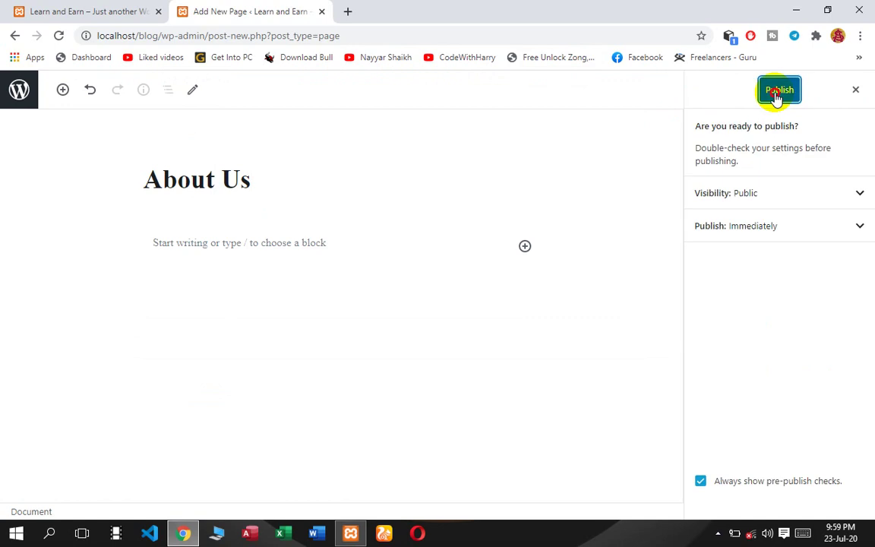
{"action": "left_click", "coordinate": [779, 90]}
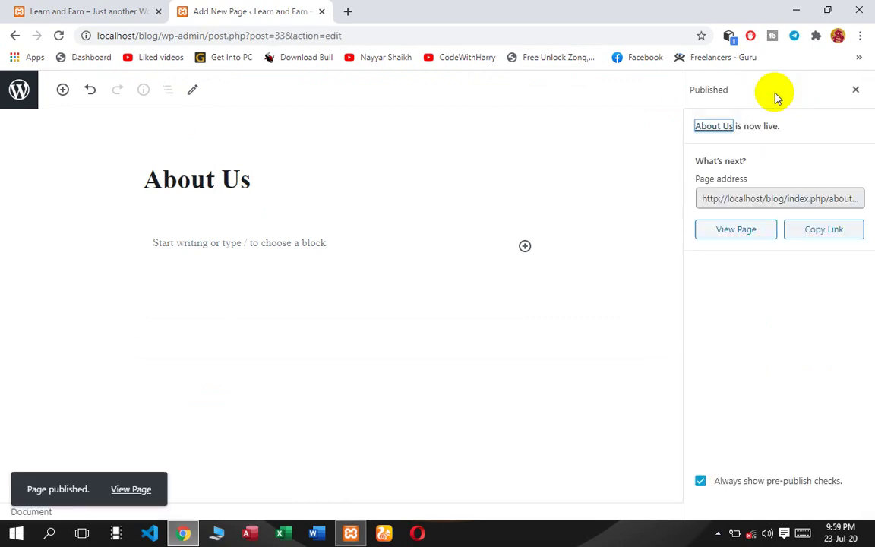
- Return to the page list, then create and publish a page titled "HTML"
{"action": "left_click", "coordinate": [15, 36]}
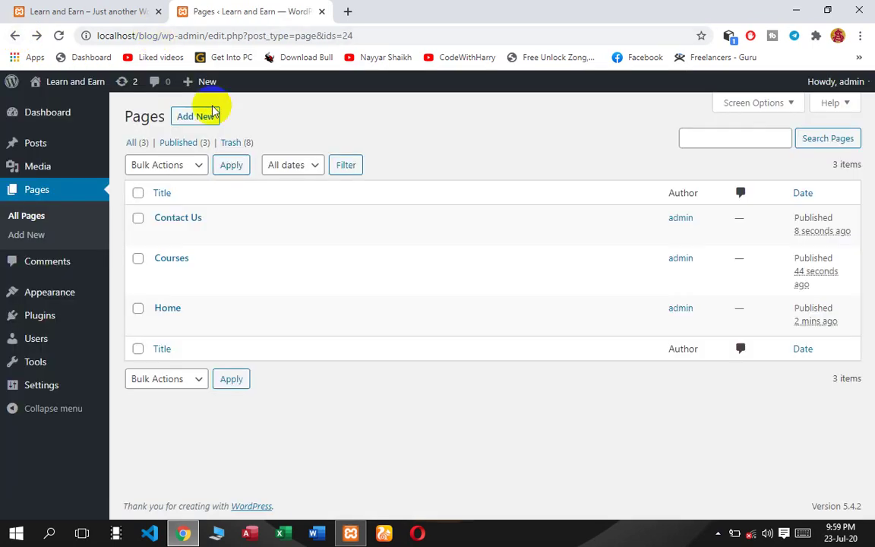
{"action": "left_click", "coordinate": [193, 119]}
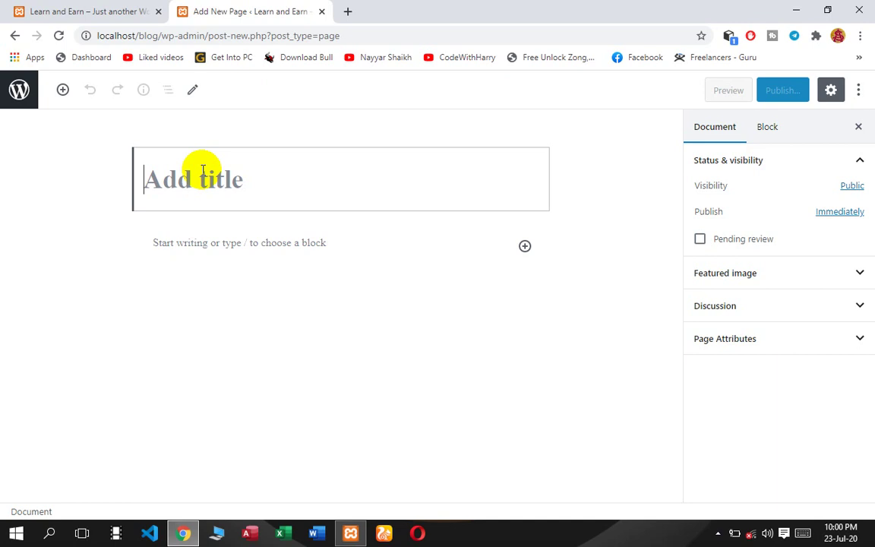
{"action": "type", "text": "H"}
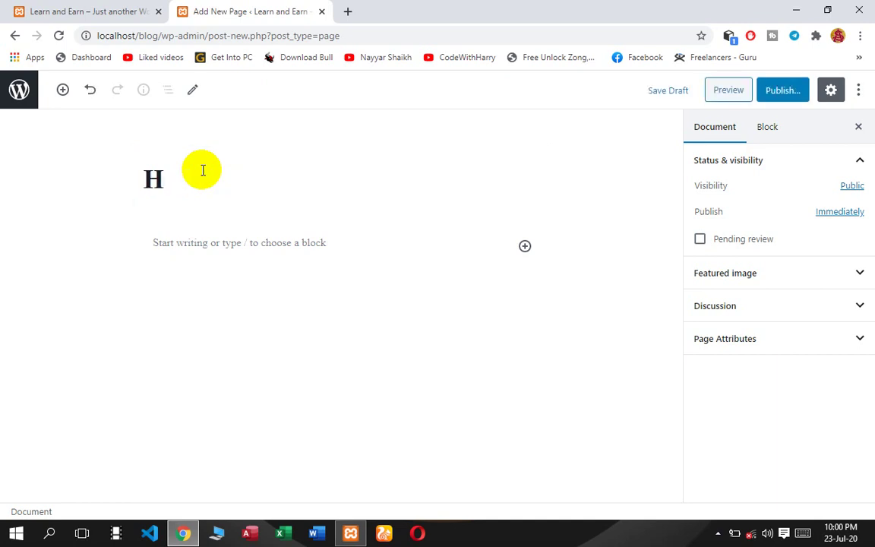
{"action": "type", "text": "TML"}
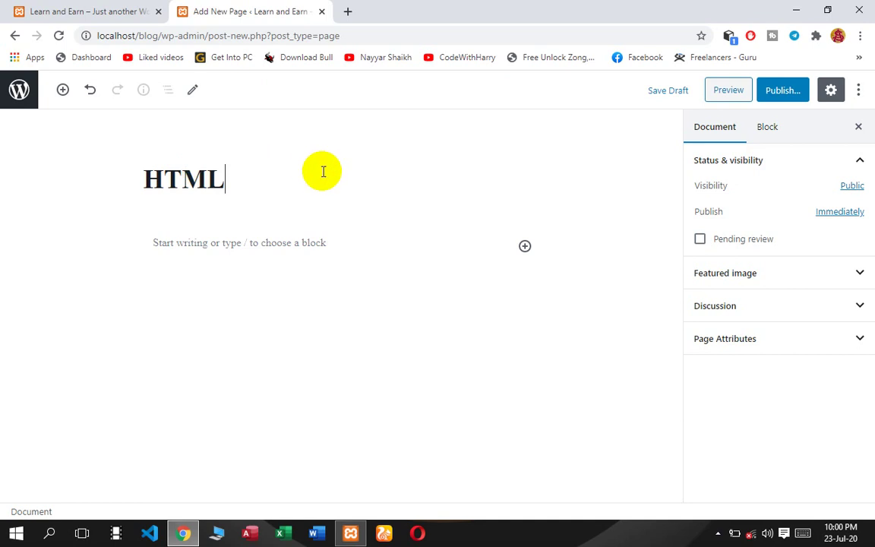
{"action": "left_click", "coordinate": [773, 98]}
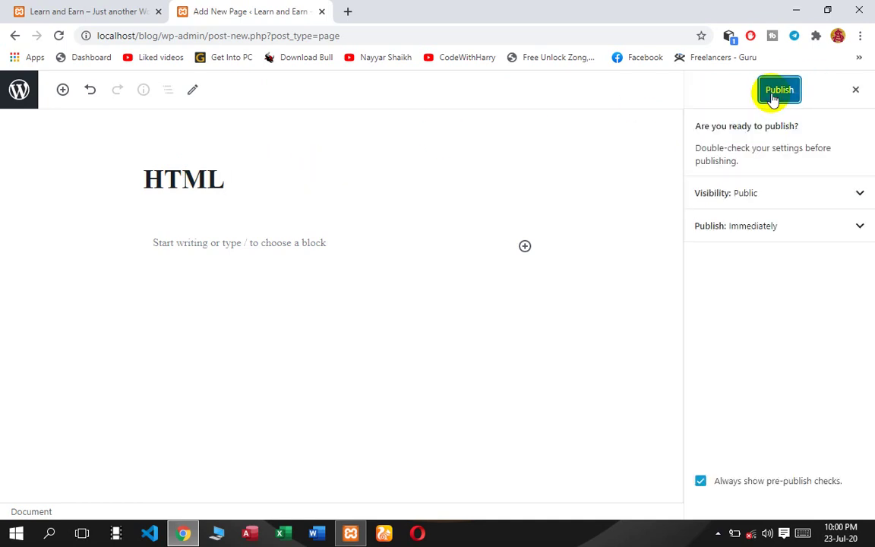
{"action": "left_click", "coordinate": [778, 91]}
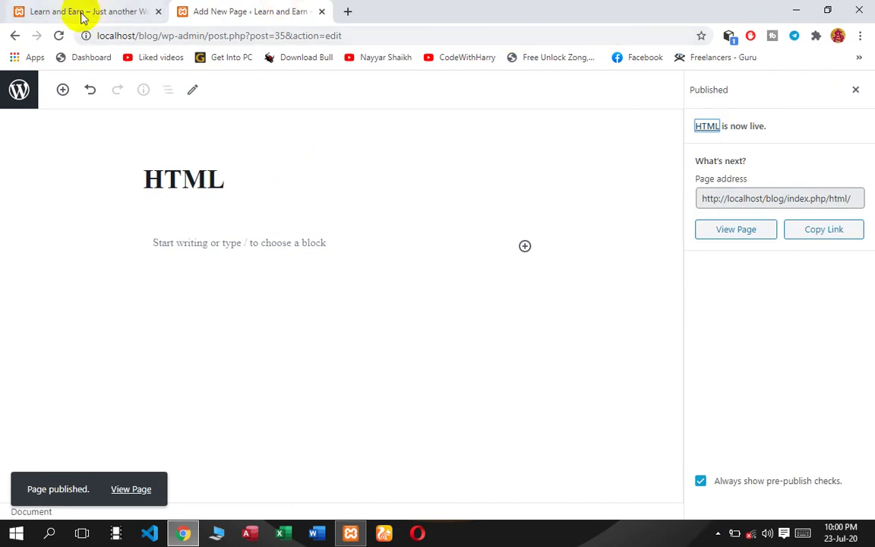
- Return to the page list, then create and publish a page titled "java"
{"action": "left_click", "coordinate": [13, 36]}
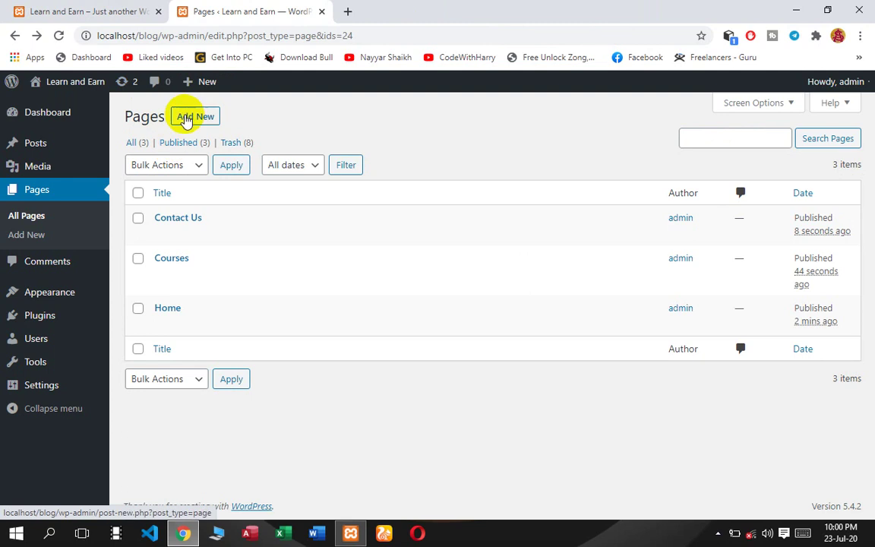
{"action": "left_click", "coordinate": [186, 119]}
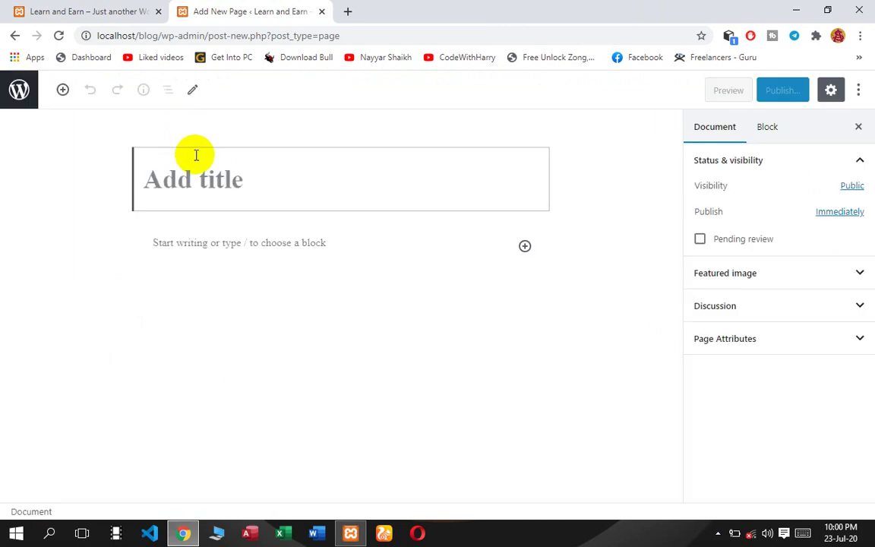
{"action": "type", "text": "j"}
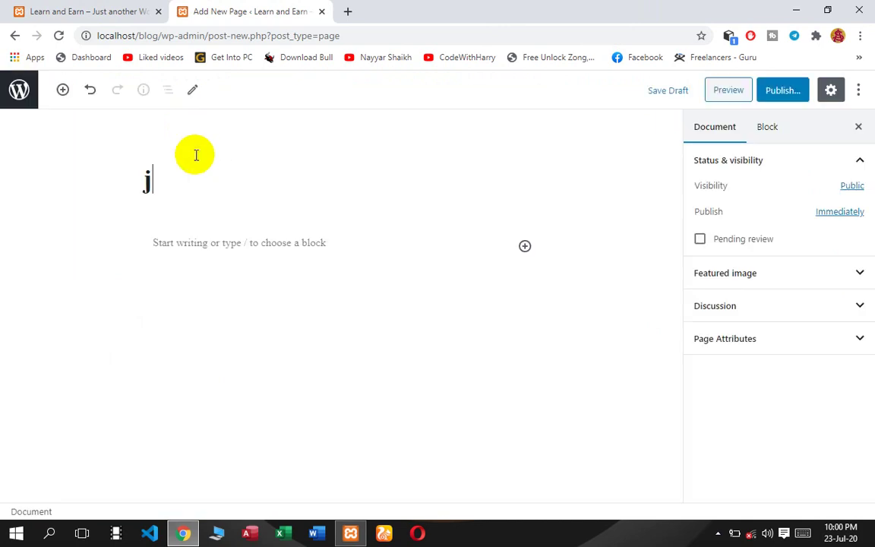
{"action": "type", "text": "ava"}
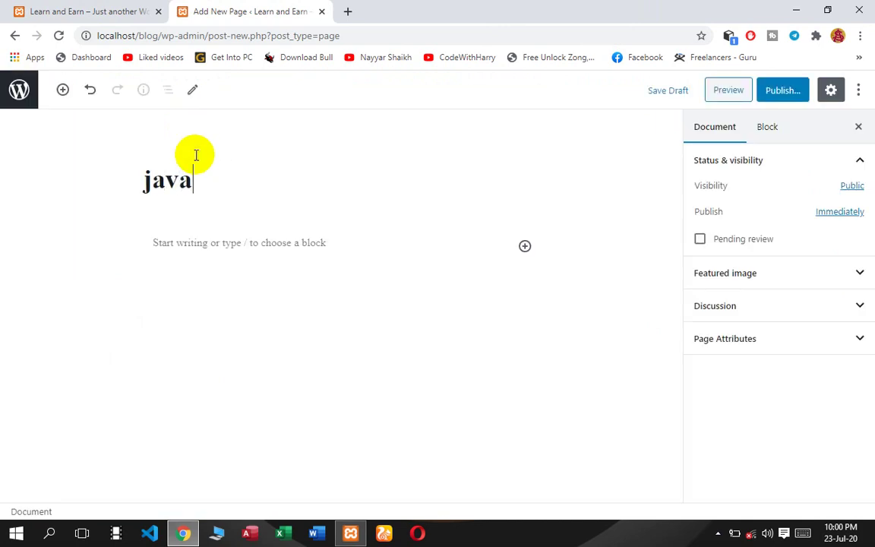
{"action": "left_click", "coordinate": [790, 98]}
{"action": "left_click", "coordinate": [788, 98]}
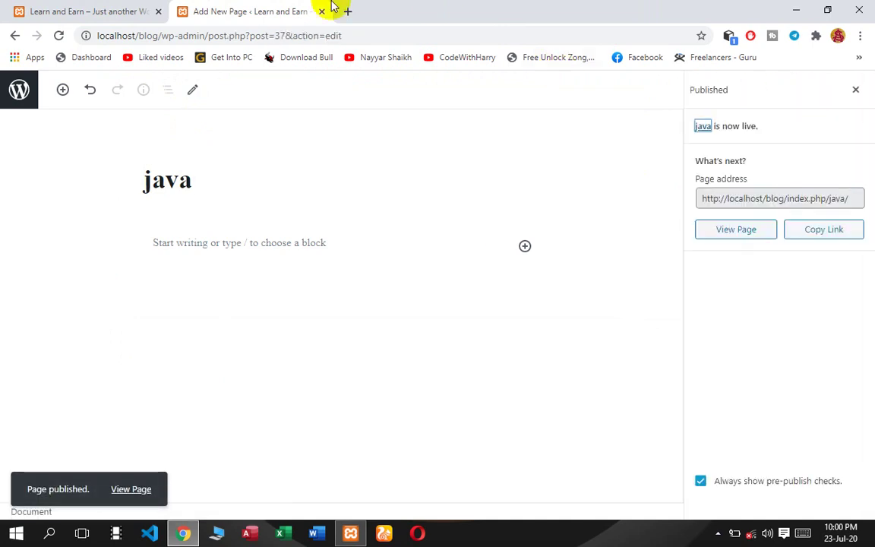
- Return to the page list, then switch to the blog's front page and reload it to check its navigation
{"action": "left_click", "coordinate": [15, 35]}
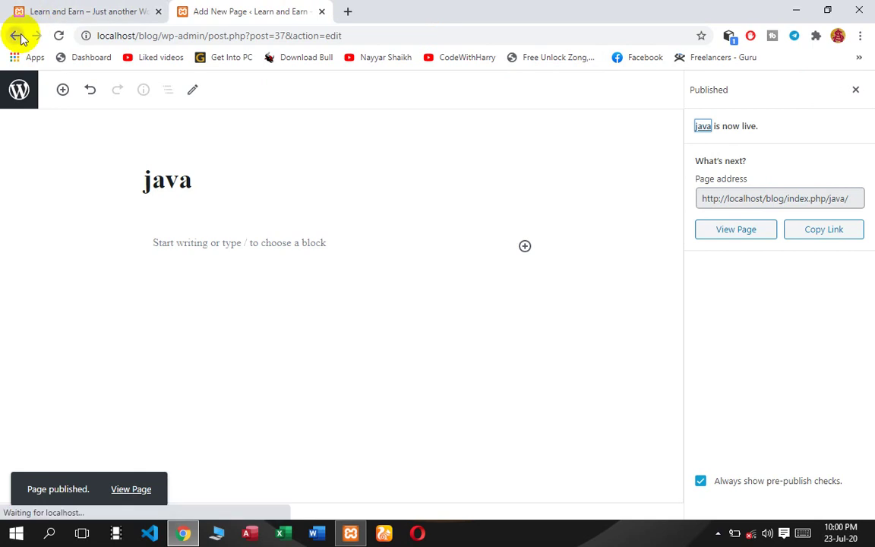
{"action": "left_click", "coordinate": [69, 12]}
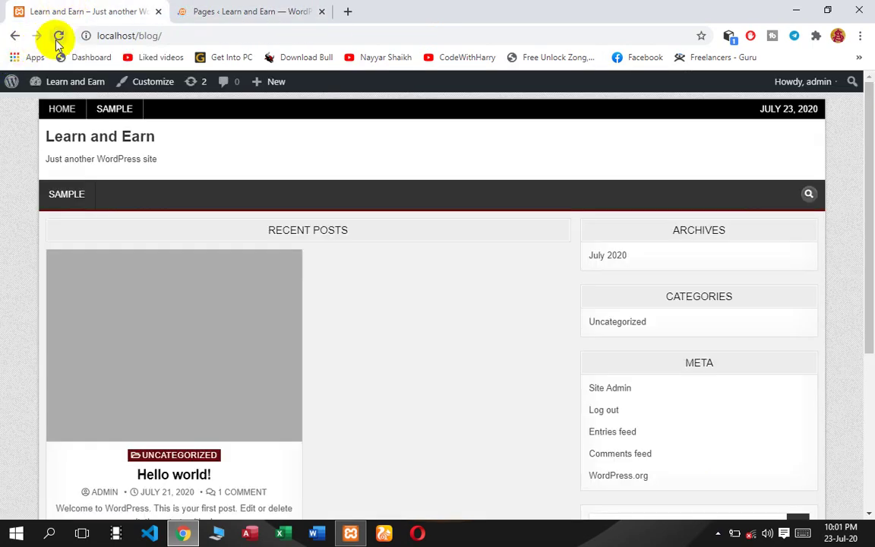
{"action": "left_click", "coordinate": [58, 37]}
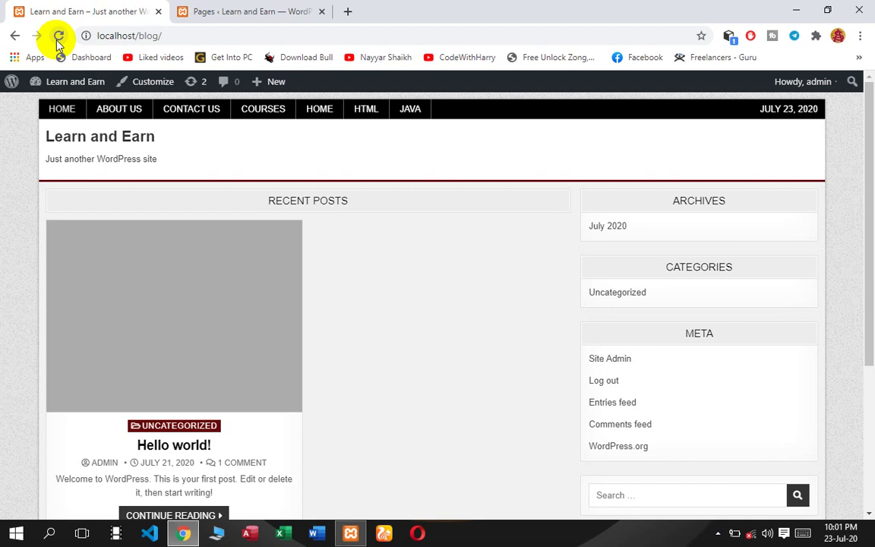
- In the dashboard's menu editor, add the java, HTML, About Us, Contact Us, Courses and Home pages to the top menu
{"action": "left_click", "coordinate": [202, 11]}
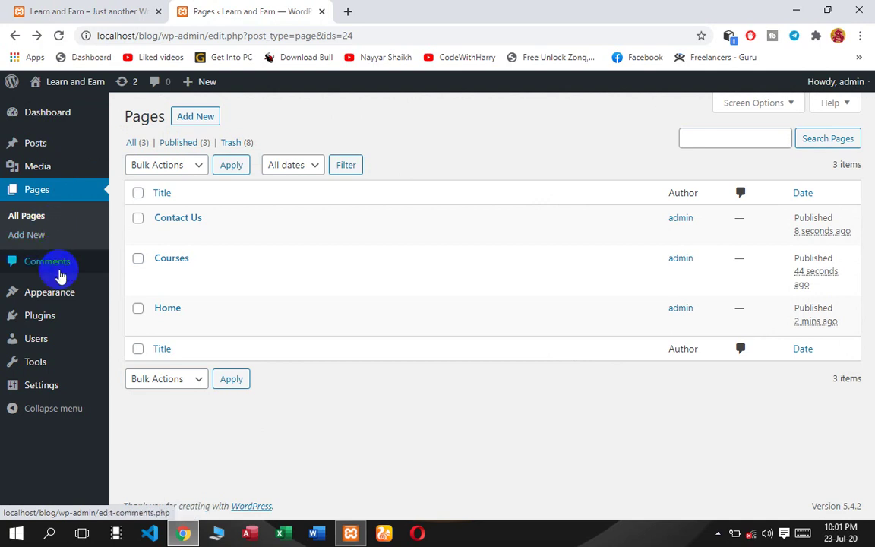
{"action": "mouse_move", "coordinate": [63, 293]}
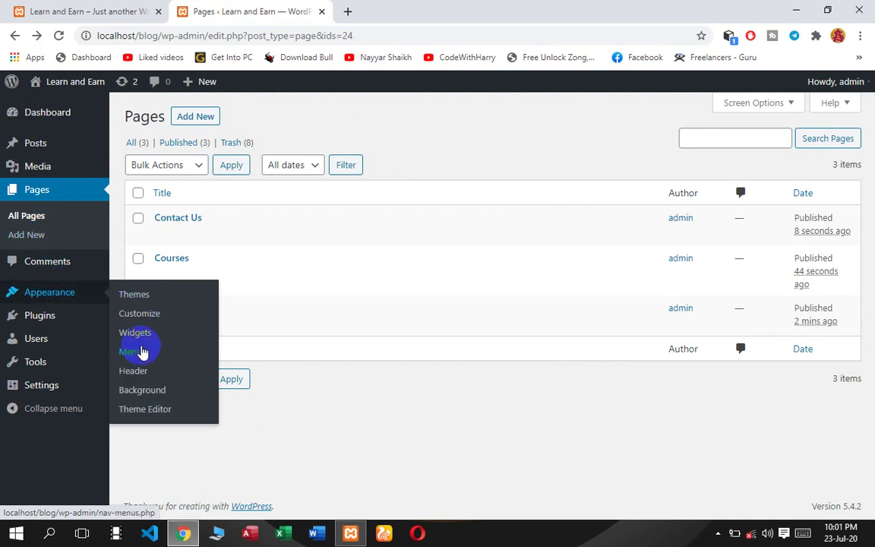
{"action": "left_click", "coordinate": [141, 351]}
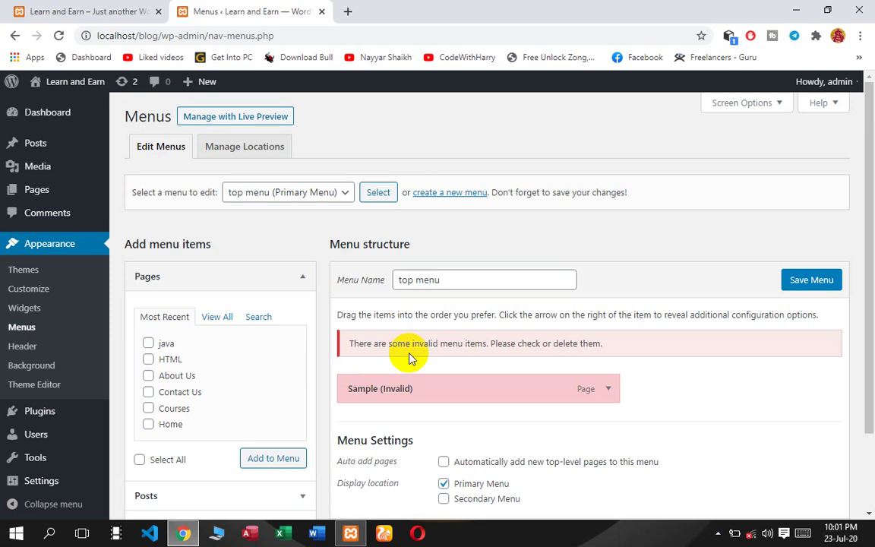
{"action": "left_click", "coordinate": [148, 343]}
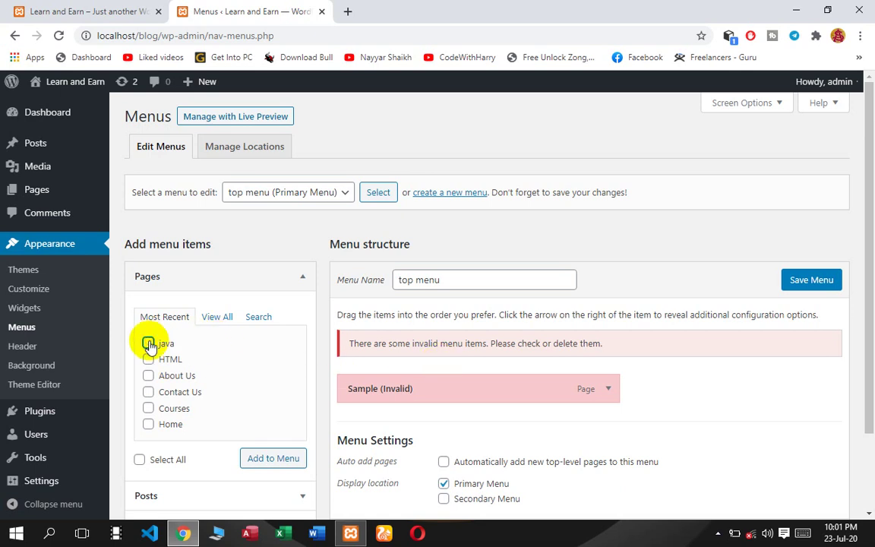
{"action": "left_click", "coordinate": [148, 360]}
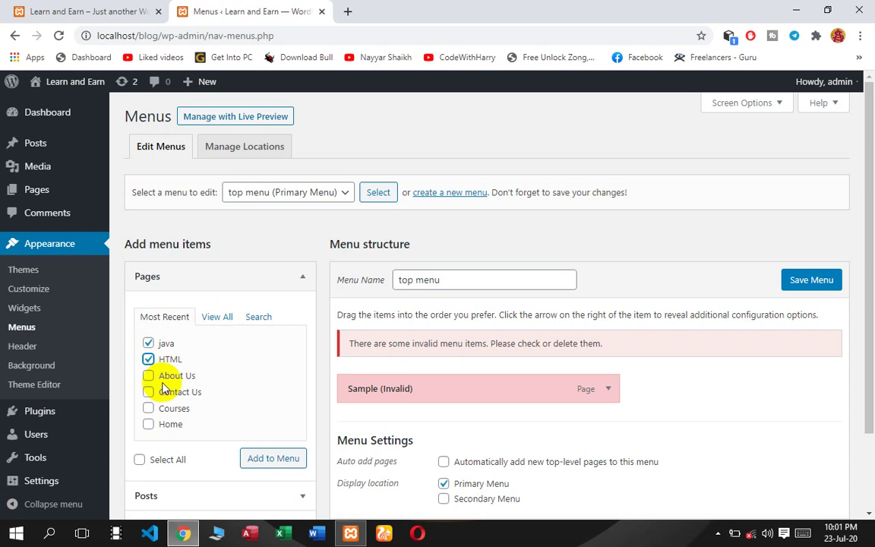
{"action": "left_click", "coordinate": [149, 377]}
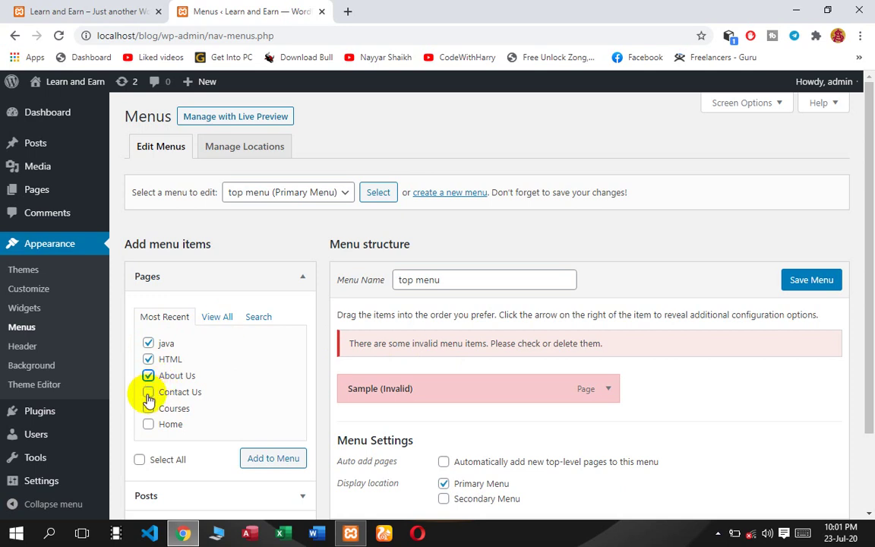
{"action": "left_click", "coordinate": [148, 393]}
{"action": "left_click", "coordinate": [149, 409]}
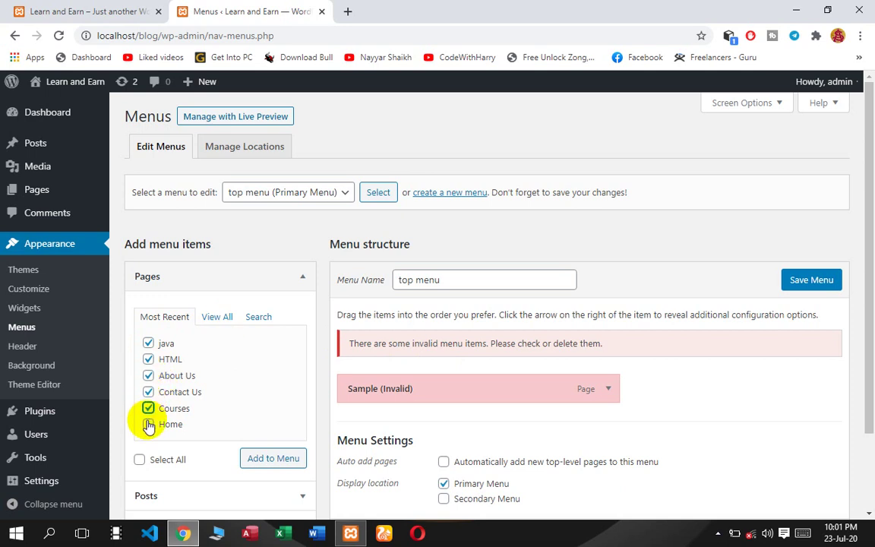
{"action": "left_click", "coordinate": [148, 425]}
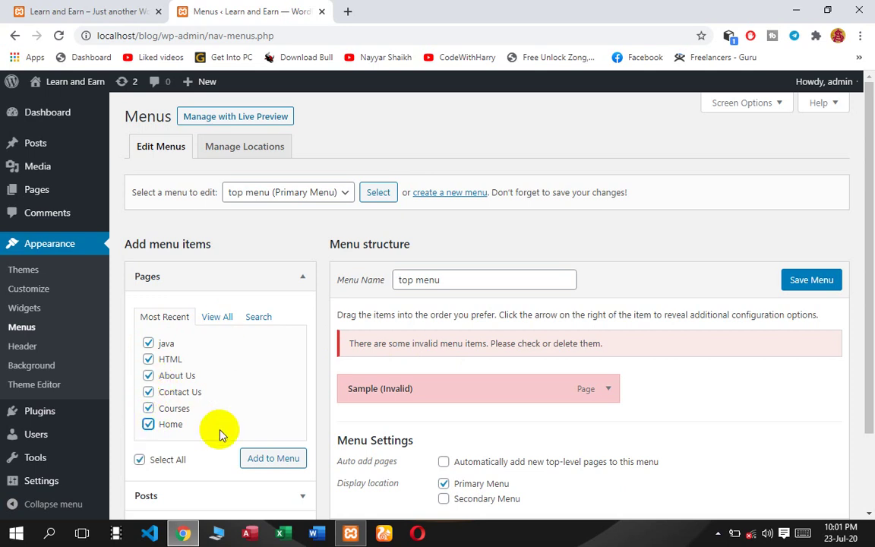
{"action": "left_click", "coordinate": [272, 462]}
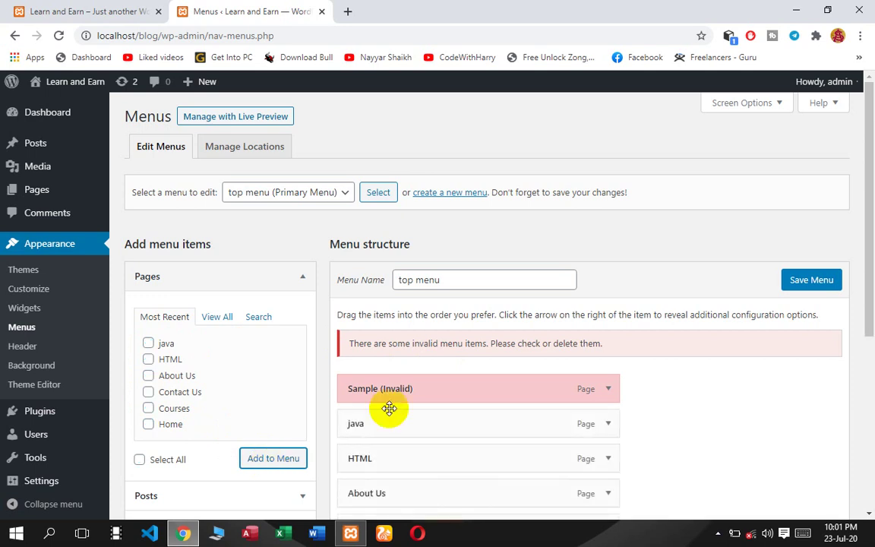
- Remove the invalid Sample item from the top menu and move Home to the first position
{"action": "left_click", "coordinate": [605, 390]}
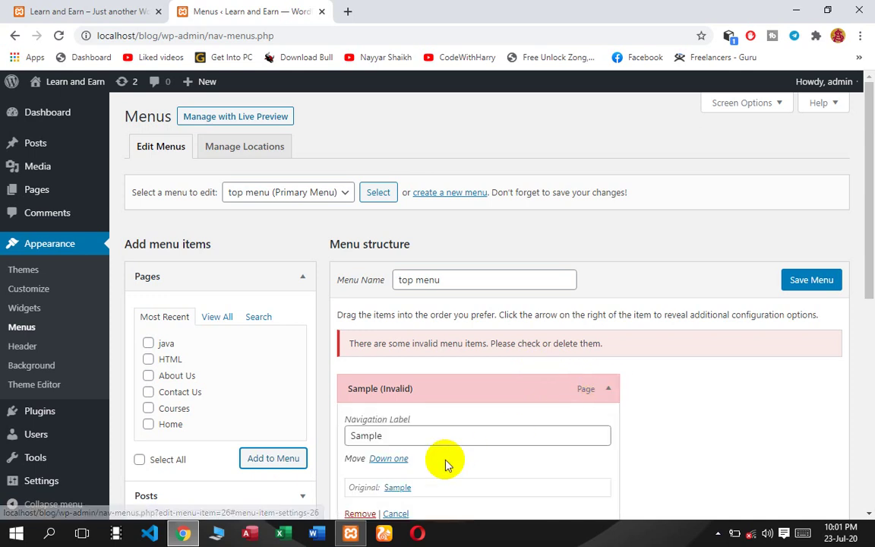
{"action": "left_click", "coordinate": [359, 514]}
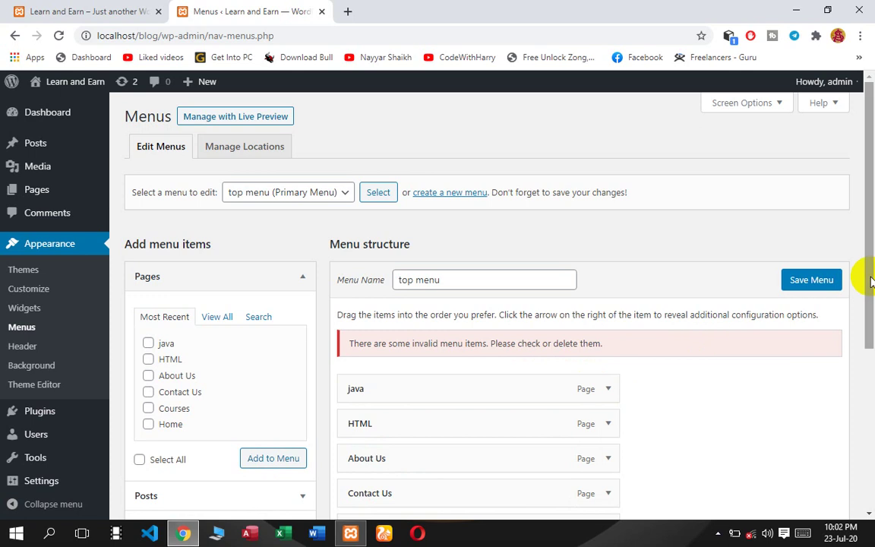
{"action": "left_click_drag", "start_coordinate": [870, 281], "coordinate": [872, 328]}
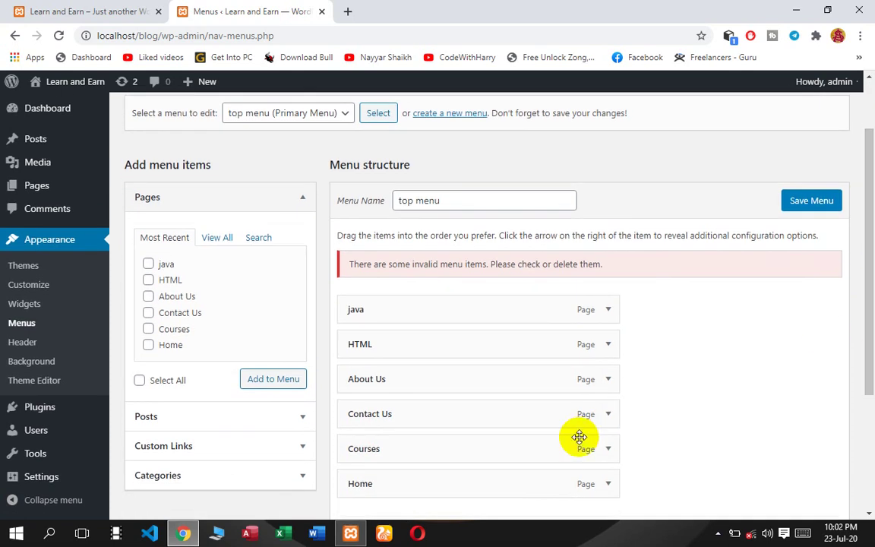
{"action": "left_click_drag", "start_coordinate": [471, 494], "coordinate": [448, 414]}
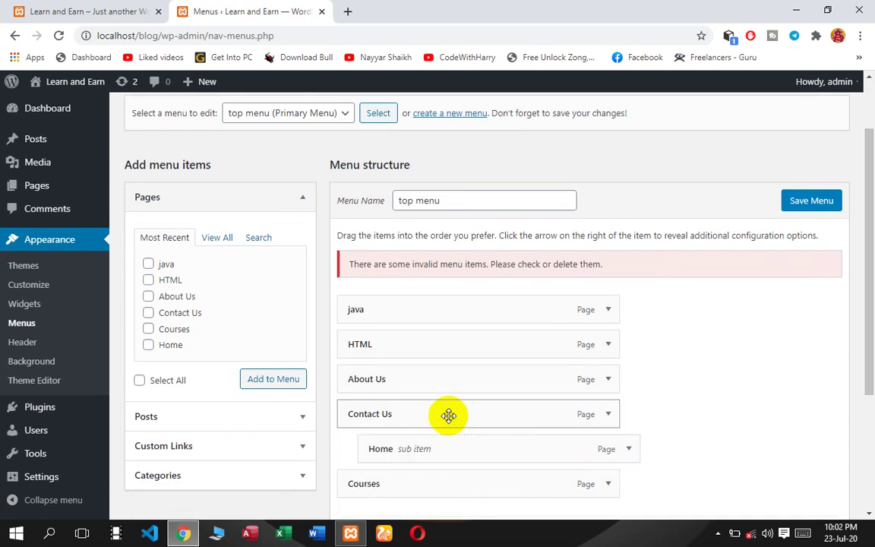
{"action": "left_click_drag", "start_coordinate": [417, 447], "coordinate": [372, 343]}
{"action": "right_click", "coordinate": [413, 356]}
{"action": "left_click", "coordinate": [397, 382]}
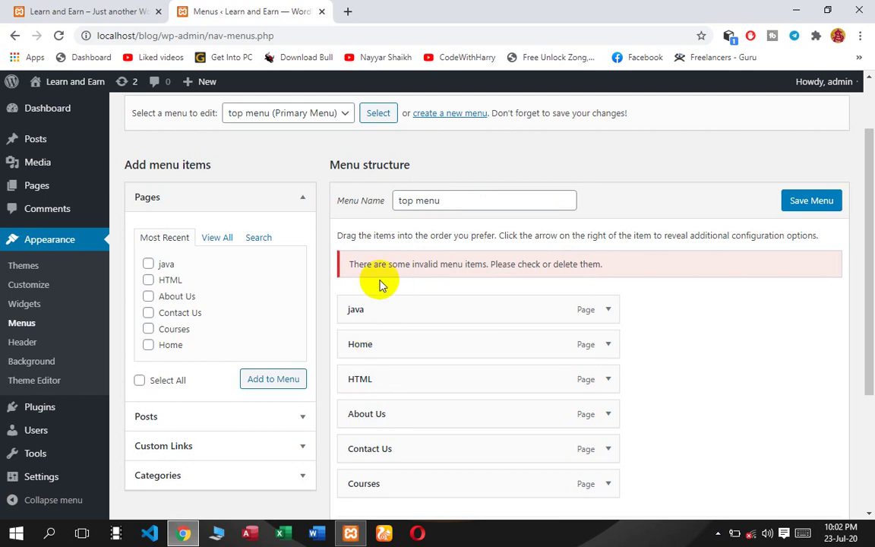
{"action": "left_click_drag", "start_coordinate": [376, 341], "coordinate": [388, 293]}
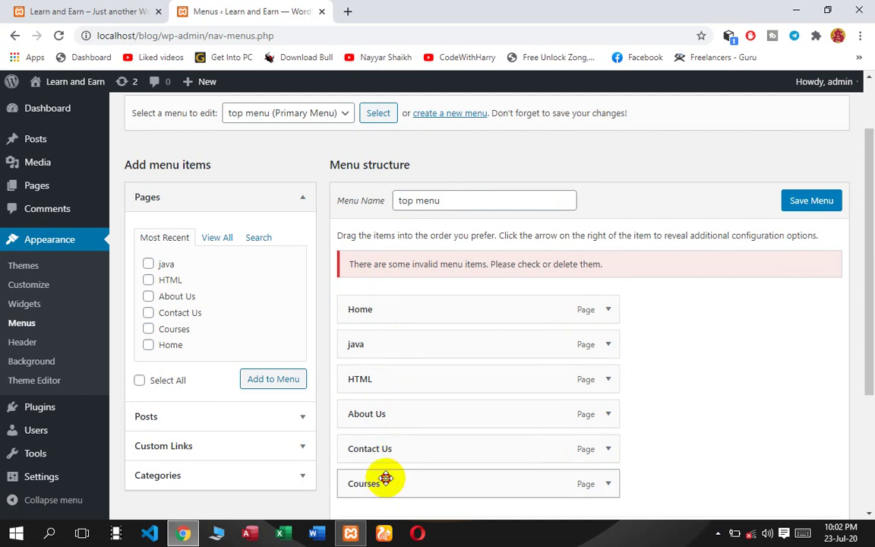
- Move Courses directly below Home and nest java and HTML as sub items under Courses
{"action": "left_click_drag", "start_coordinate": [386, 477], "coordinate": [351, 343]}
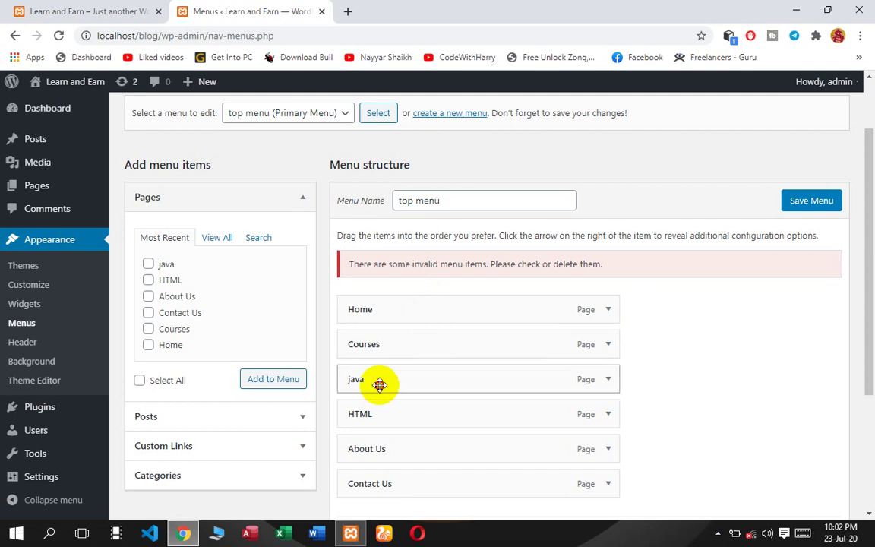
{"action": "left_click_drag", "start_coordinate": [379, 384], "coordinate": [452, 375]}
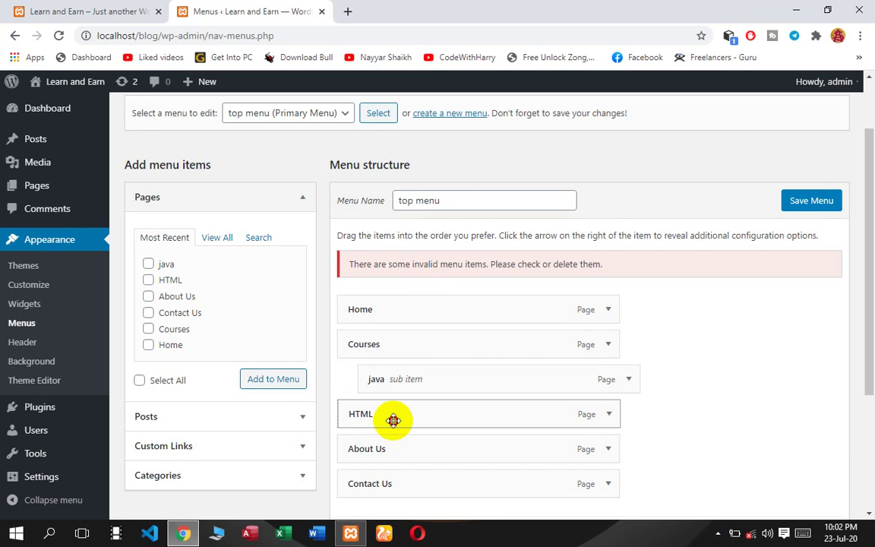
{"action": "left_click_drag", "start_coordinate": [393, 420], "coordinate": [427, 416]}
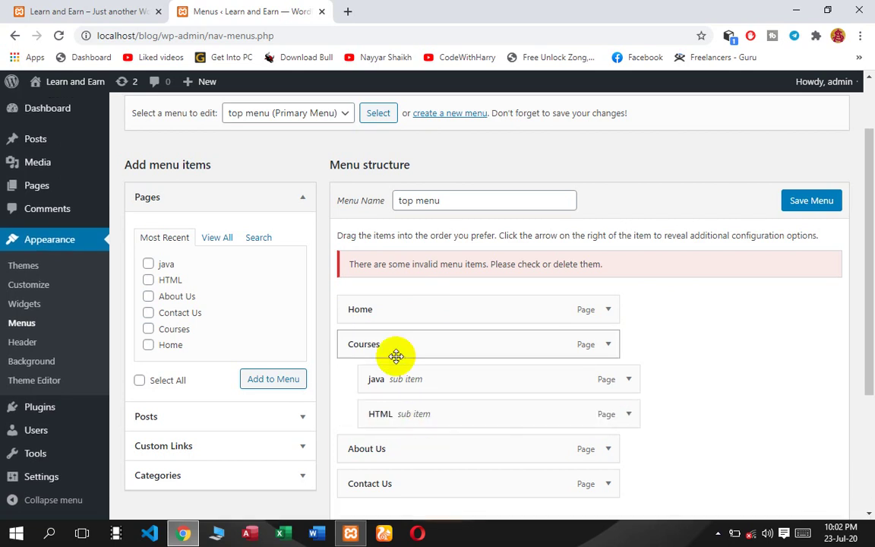
- Save the top menu and switch back to the blog's front page
{"action": "scroll", "coordinate": [509, 297], "scroll_direction": "down", "scroll_amount": 3}
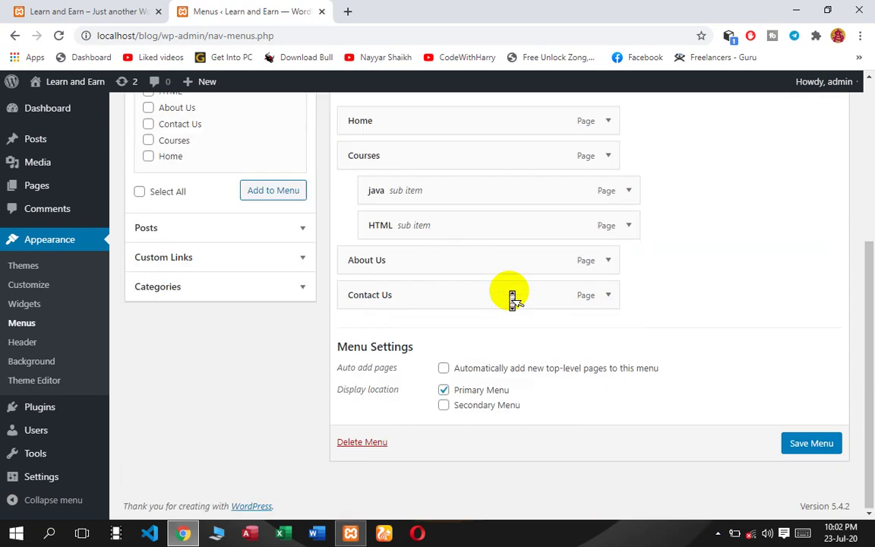
{"action": "left_click", "coordinate": [798, 448]}
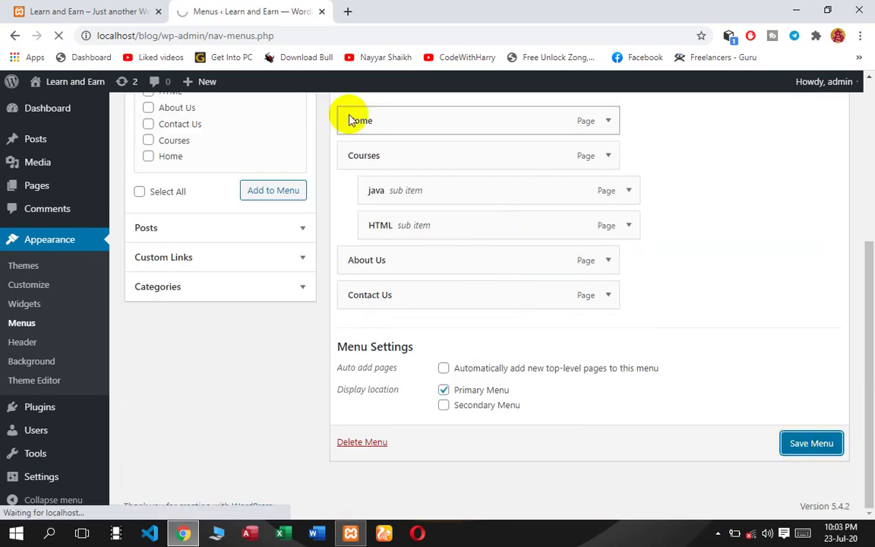
{"action": "left_click", "coordinate": [87, 13]}
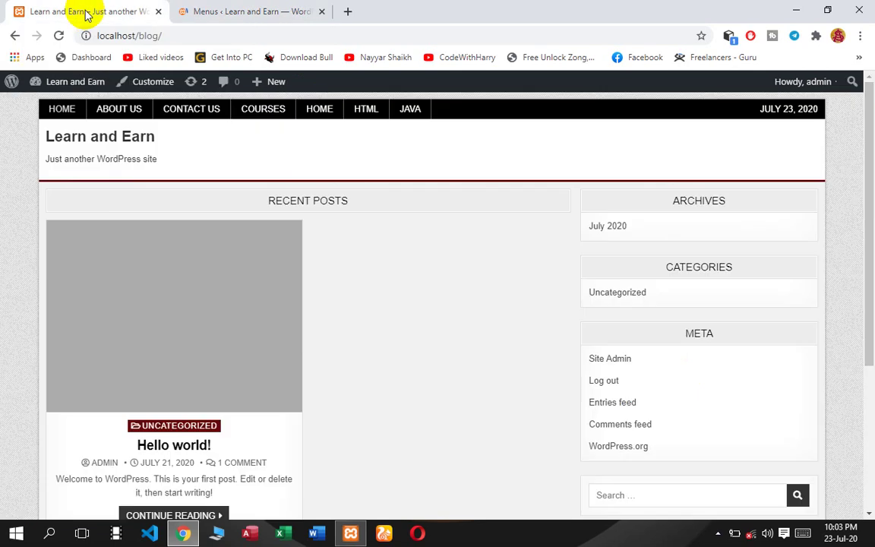
- Reload the blog's front page and show the sub items under Courses in the primary menu
{"action": "left_click", "coordinate": [60, 36]}
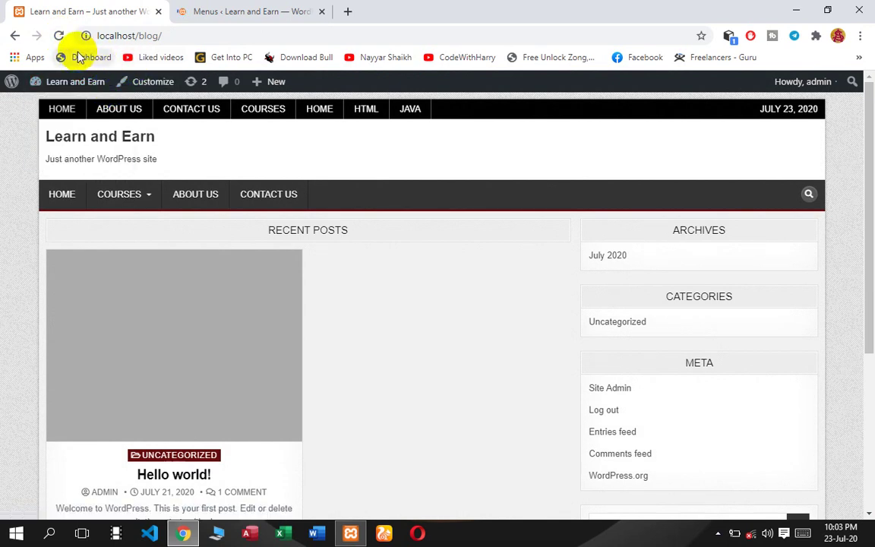
{"action": "left_click", "coordinate": [60, 35]}
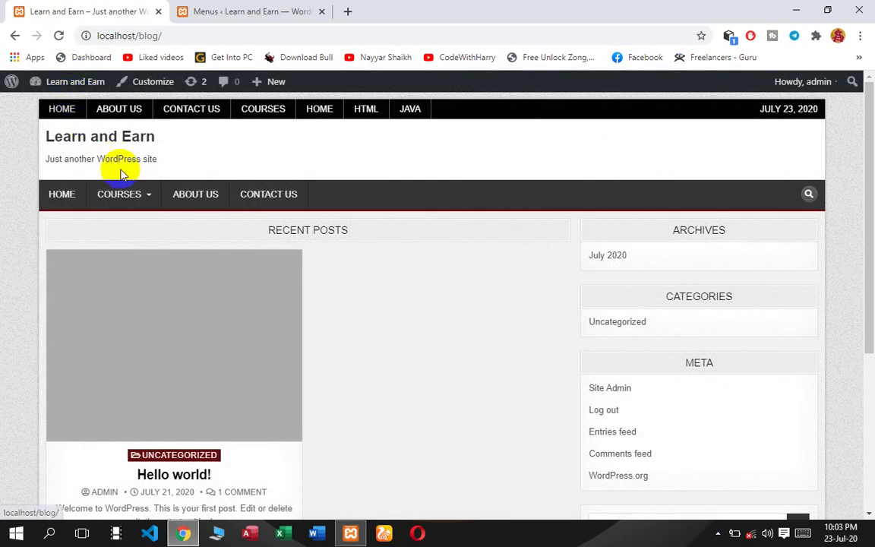
{"action": "mouse_move", "coordinate": [128, 194]}
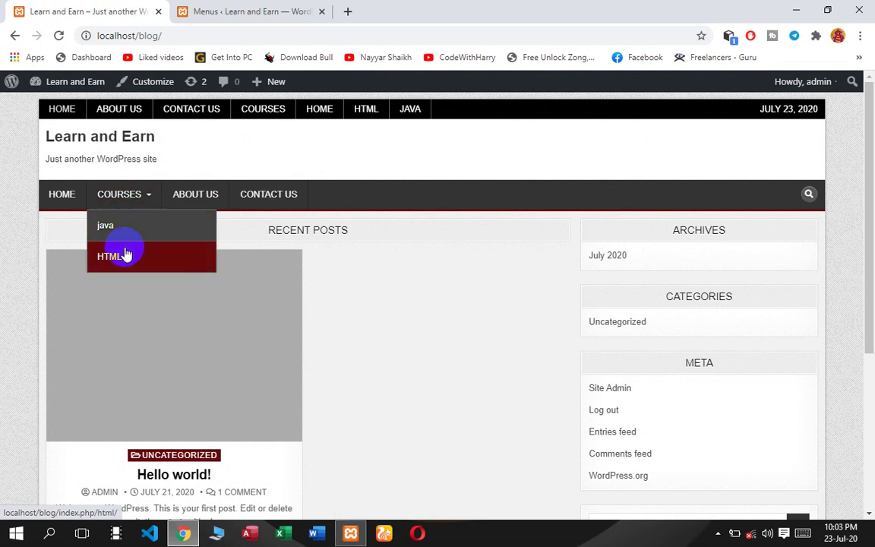
- In the dashboard's menu location settings, assign Main Manu to the Primary Menu location and save the change
{"action": "left_click", "coordinate": [225, 9]}
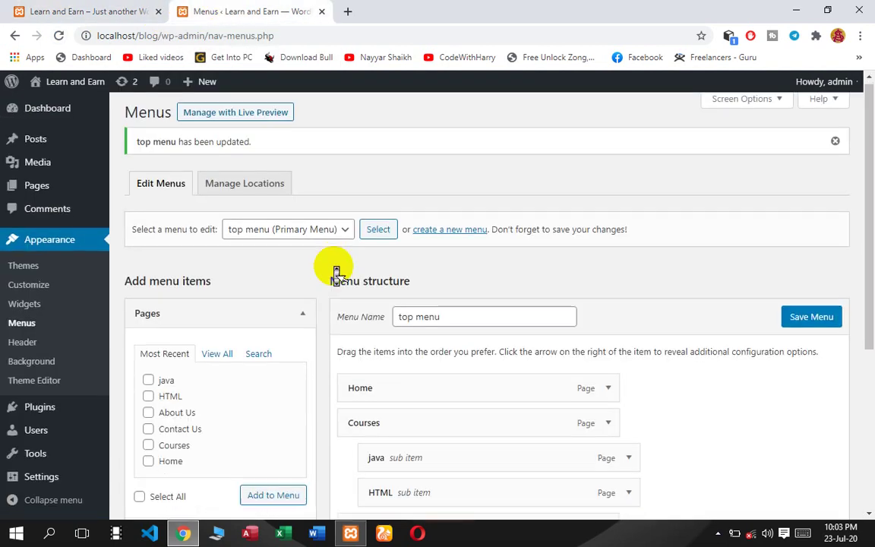
{"action": "scroll", "coordinate": [337, 274], "scroll_direction": "down", "scroll_amount": 4}
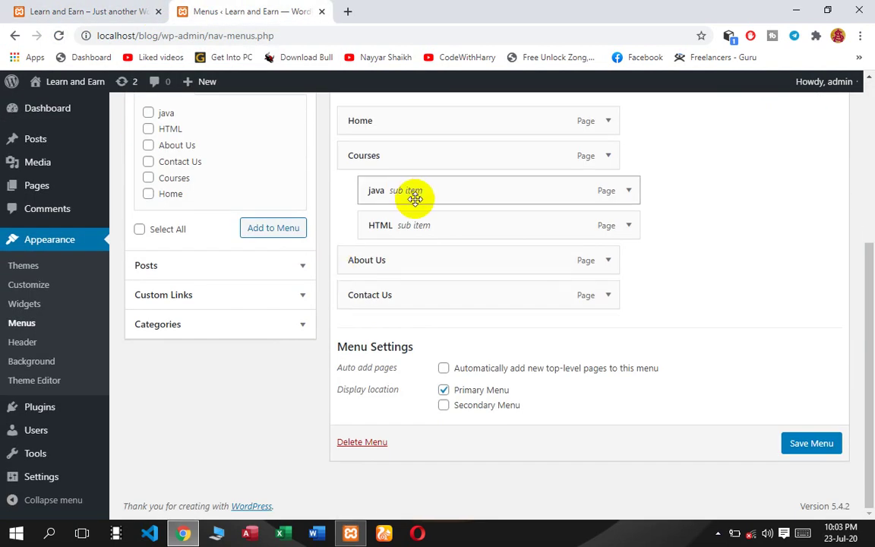
{"action": "mouse_move", "coordinate": [415, 199]}
{"action": "left_mouse_down"}
{"action": "mouse_move", "coordinate": [411, 220]}
{"action": "mouse_move", "coordinate": [410, 190]}
{"action": "left_mouse_up"}
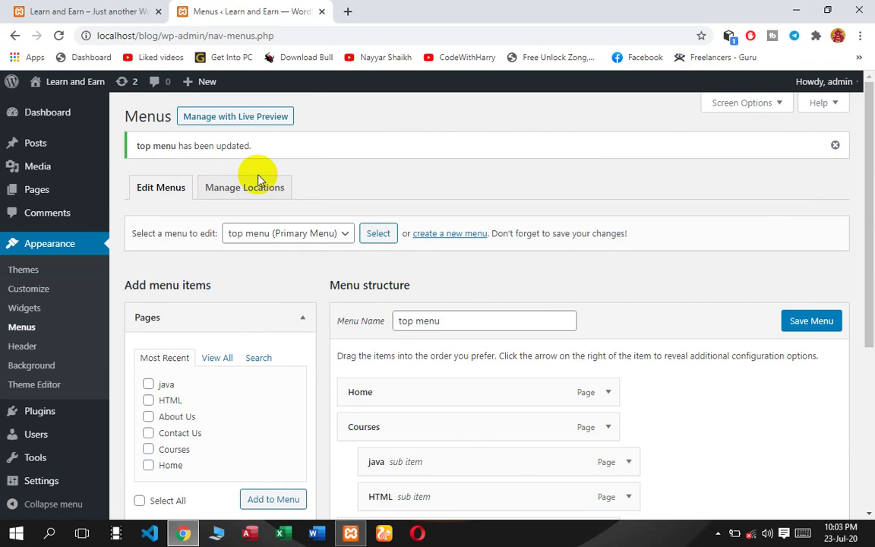
{"action": "left_click", "coordinate": [259, 186]}
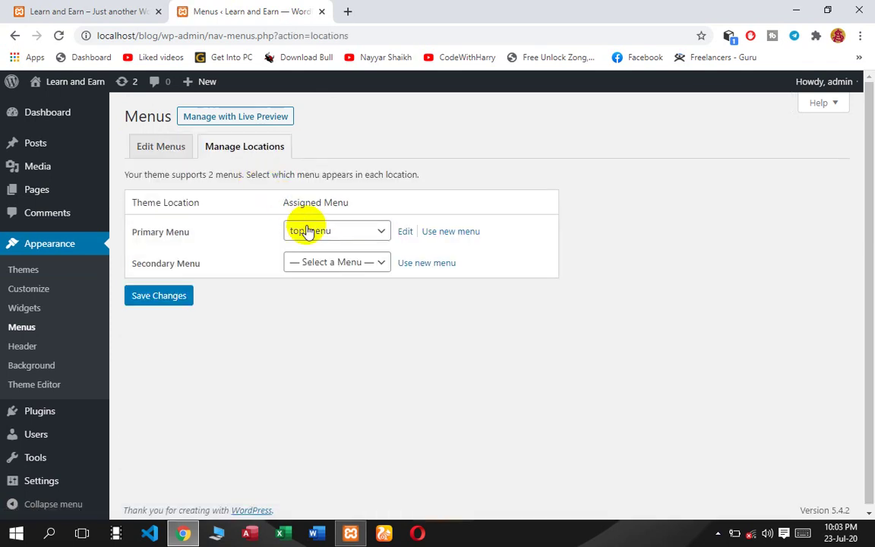
{"action": "left_click", "coordinate": [347, 238]}
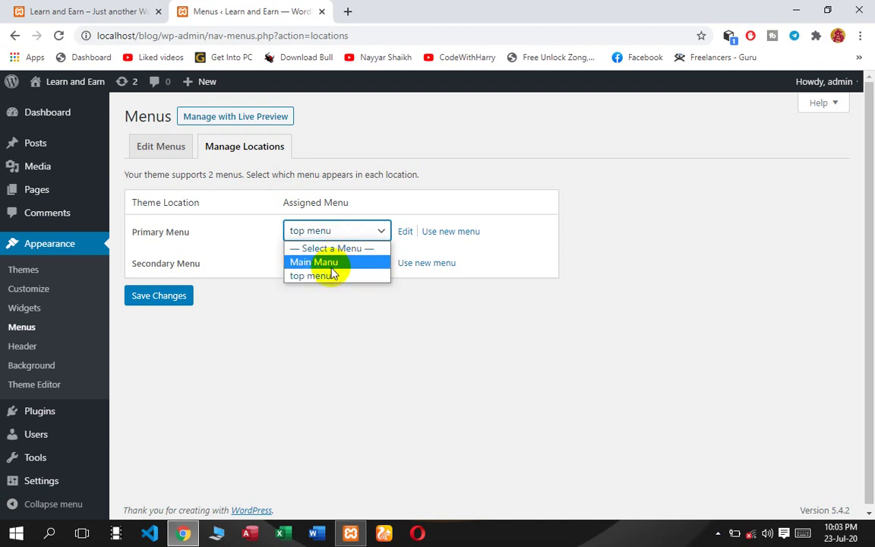
{"action": "left_click", "coordinate": [332, 265]}
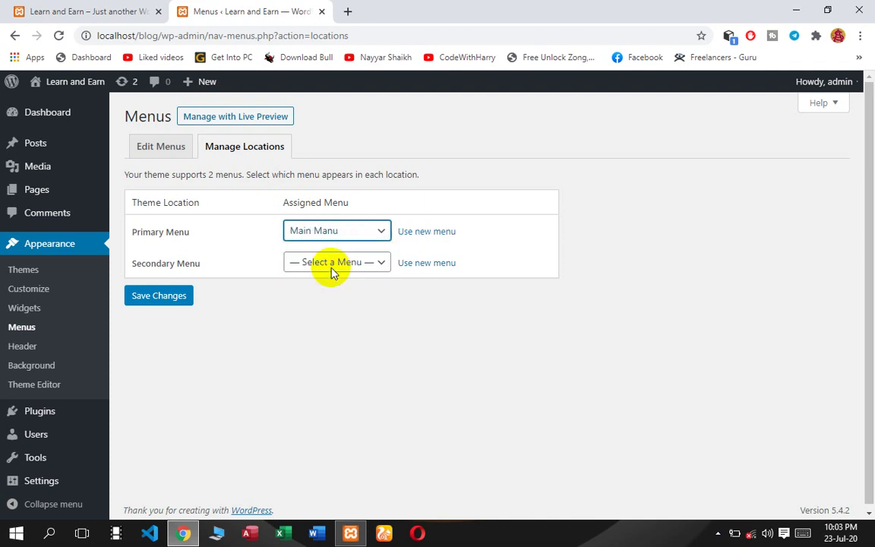
{"action": "left_click", "coordinate": [162, 299]}
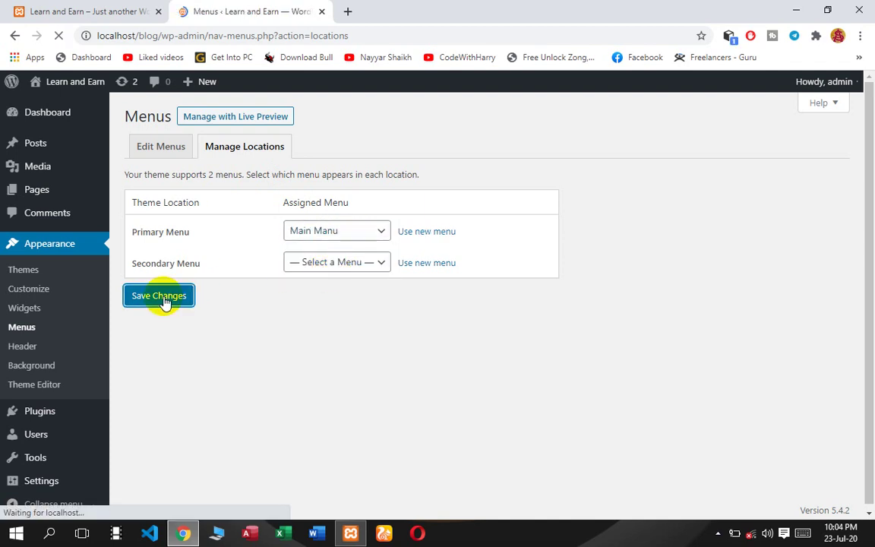
- Reload the blog's front page to check the effect of the new menu location assignment
{"action": "left_click", "coordinate": [88, 13]}
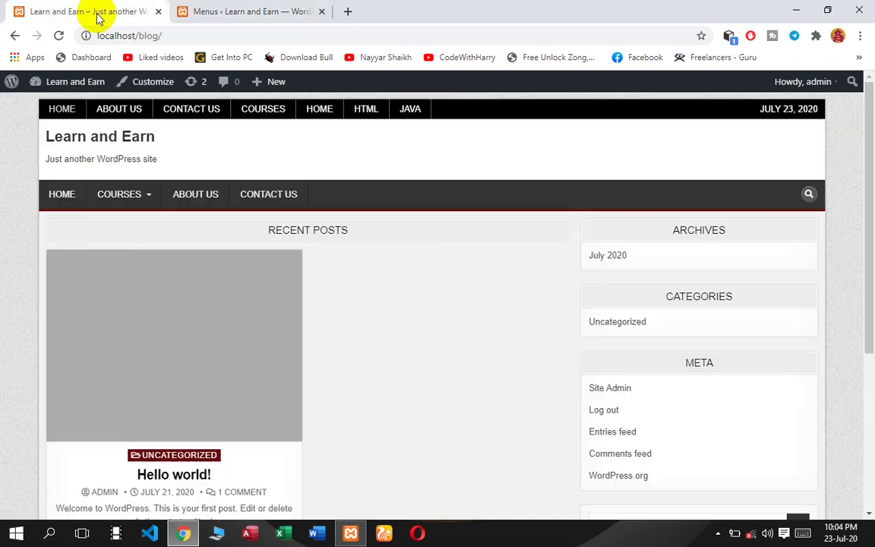
{"action": "left_click", "coordinate": [58, 36]}
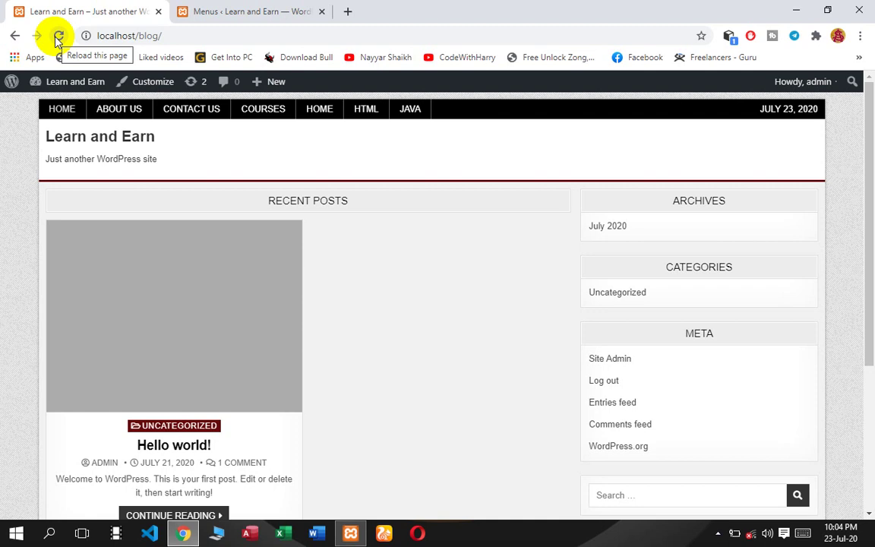
{"action": "left_click", "coordinate": [58, 37]}
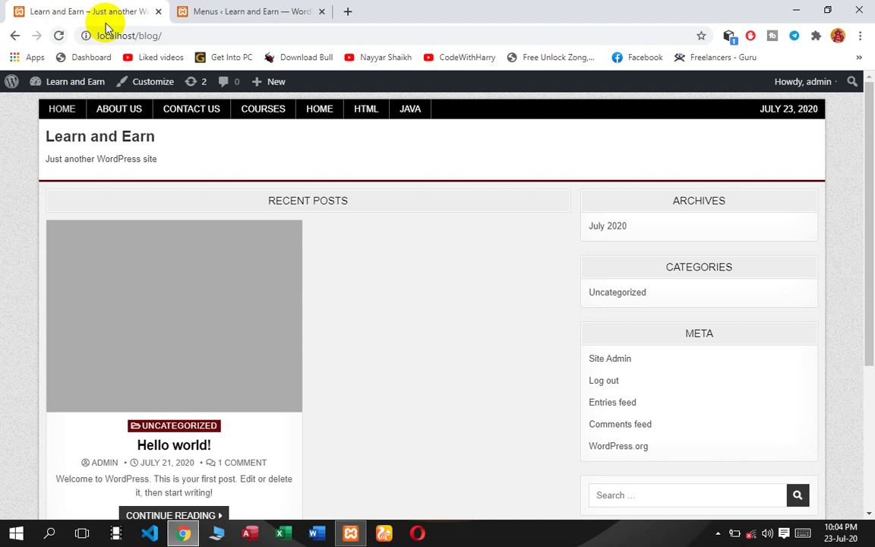
- Assign top menu to the Primary Menu location again, save the change and return to editing the menu
{"action": "left_click", "coordinate": [204, 14]}
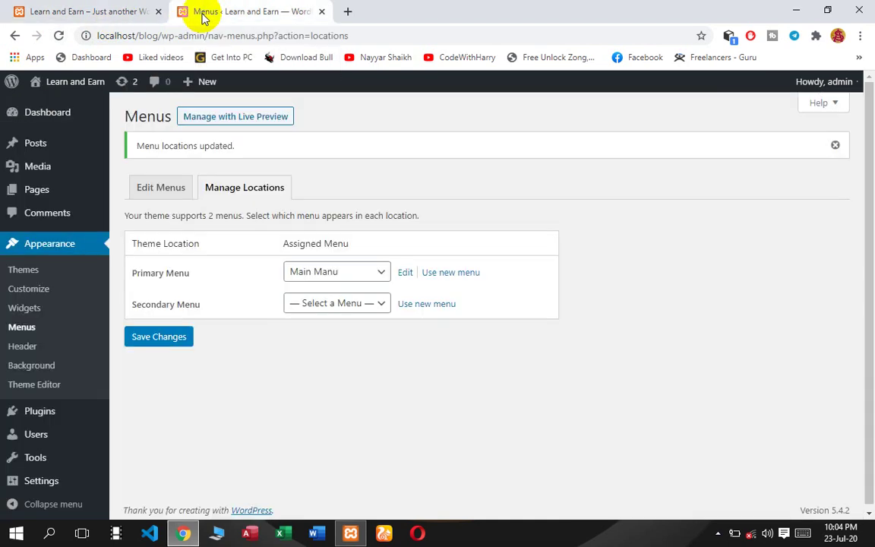
{"action": "left_click", "coordinate": [348, 278]}
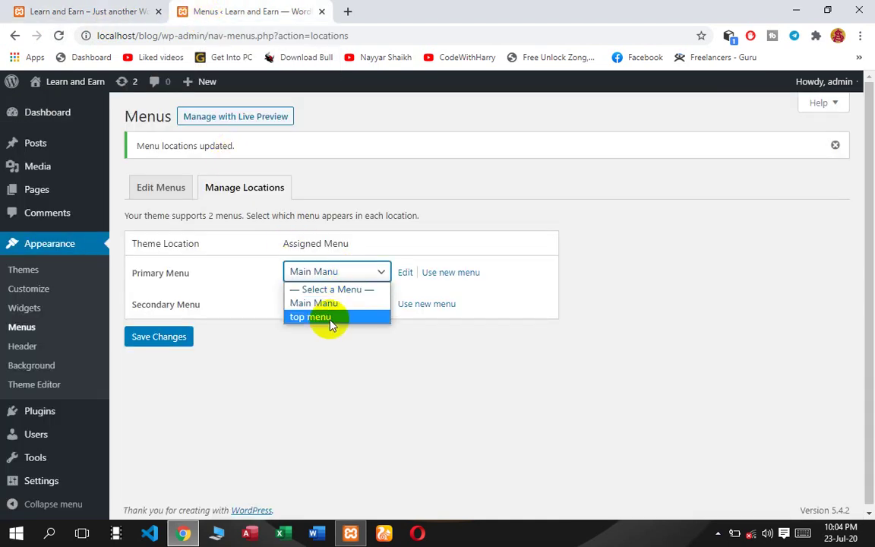
{"action": "left_click", "coordinate": [332, 317]}
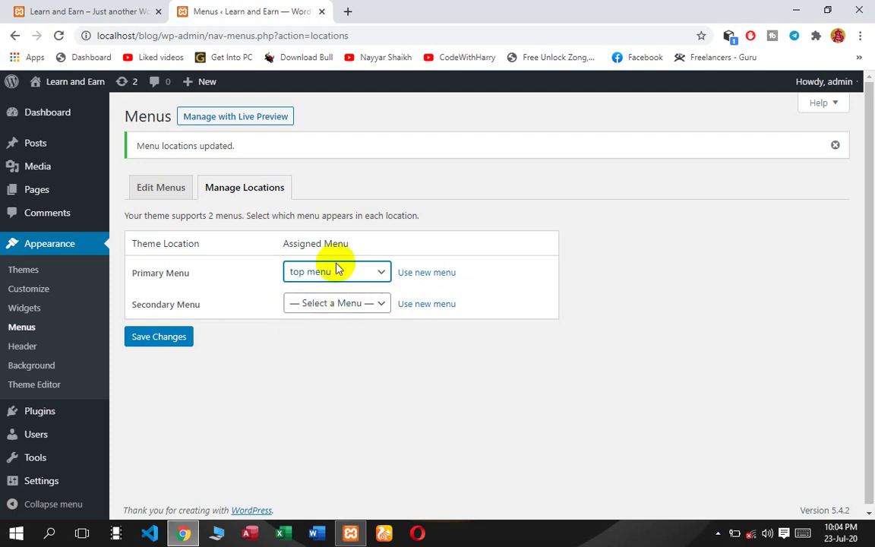
{"action": "left_click", "coordinate": [159, 338]}
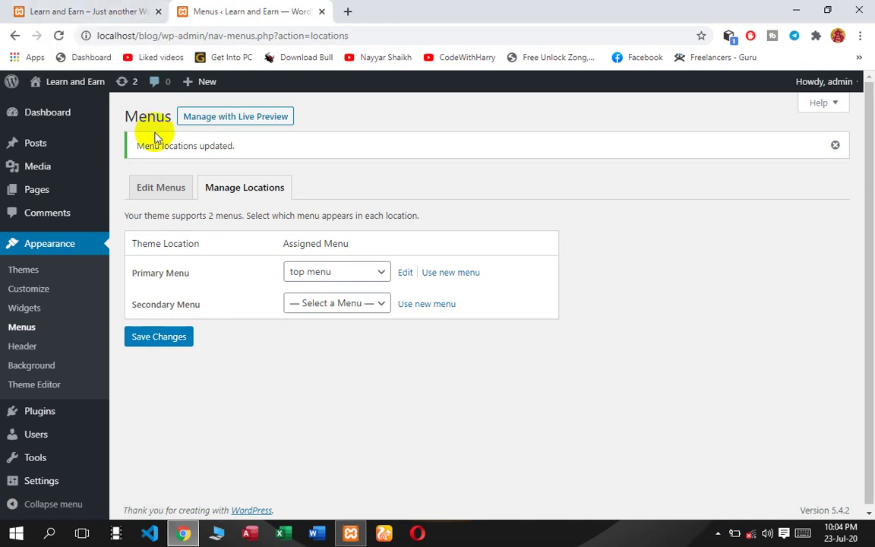
{"action": "left_click", "coordinate": [152, 190]}
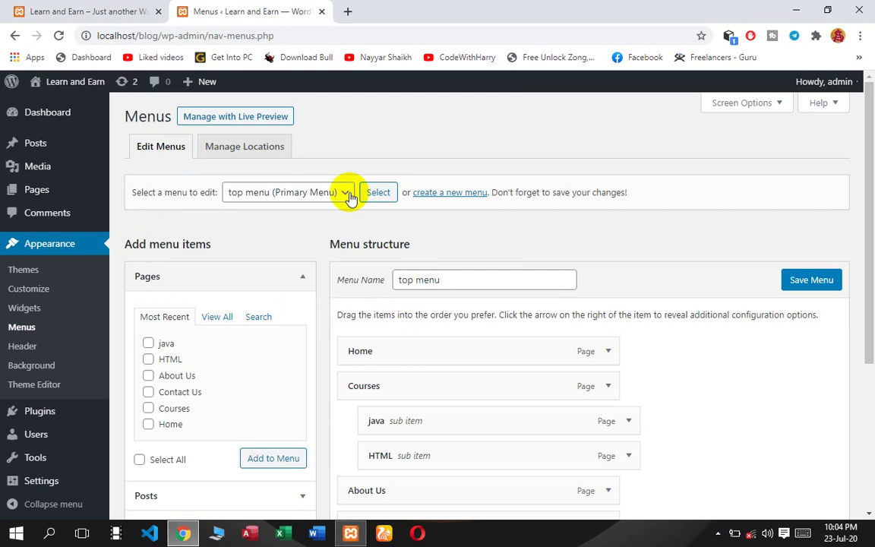
- Reload the blog's front page and test the About Us and Contact Us links in the primary menu
{"action": "left_click", "coordinate": [86, 17]}
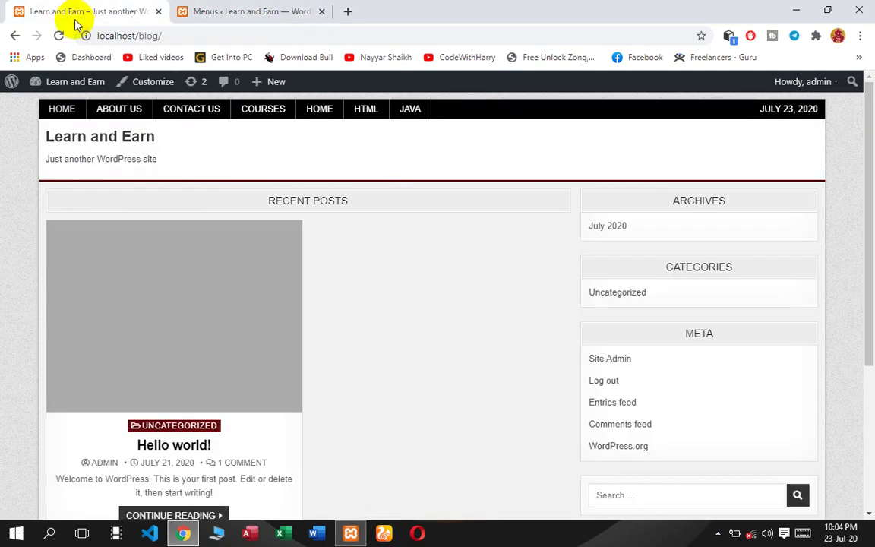
{"action": "left_click", "coordinate": [57, 37]}
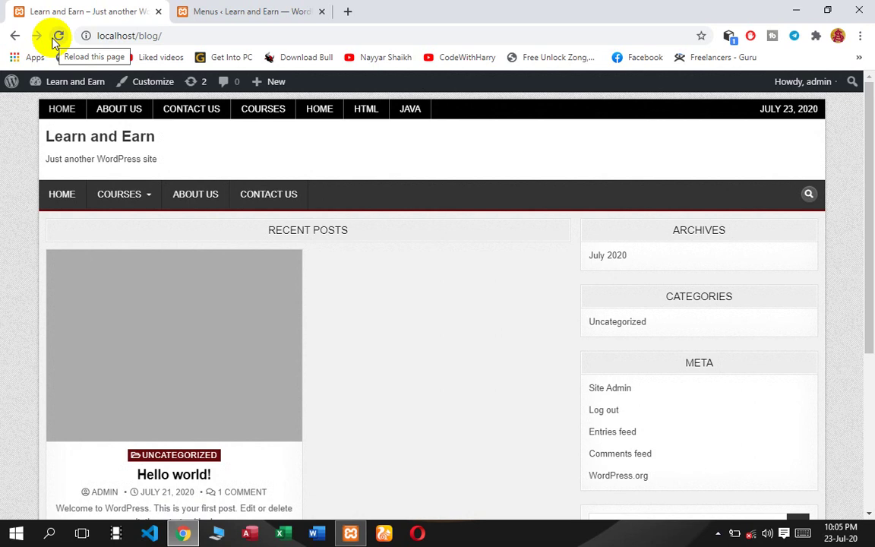
{"action": "left_click", "coordinate": [194, 200]}
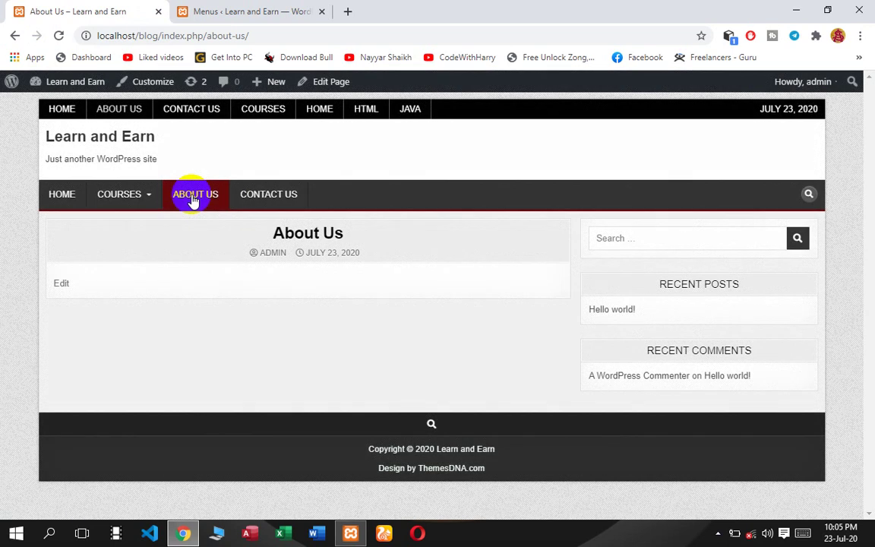
{"action": "left_click", "coordinate": [253, 197]}
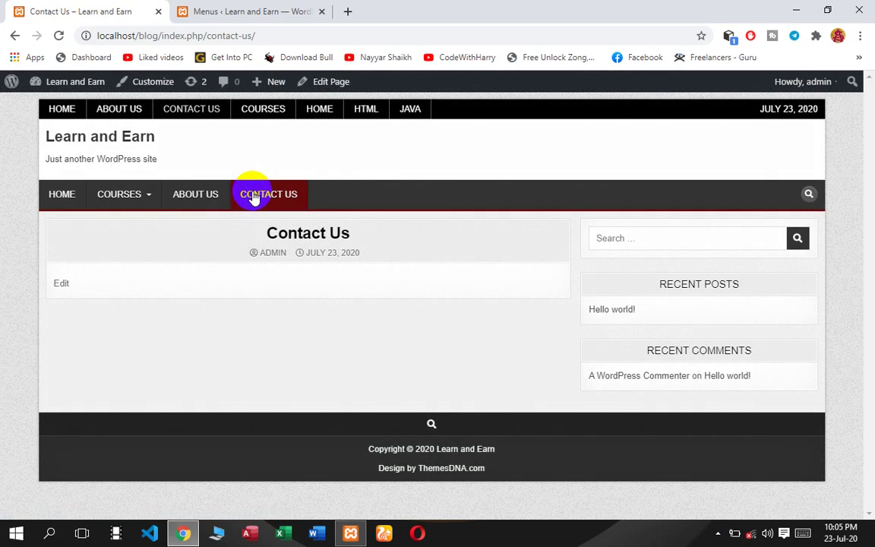
- Open the network connection options, and search Google for beingguru in a new browser tab
{"action": "left_click", "coordinate": [272, 9]}
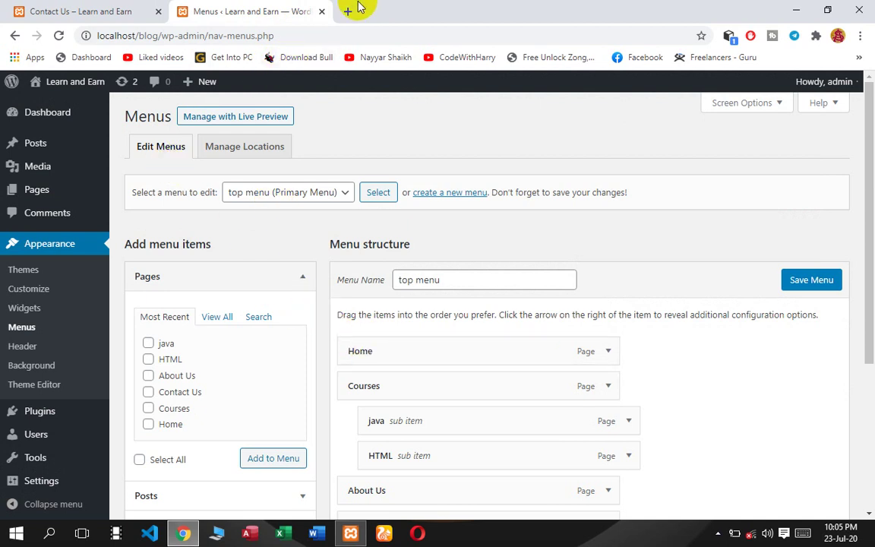
{"action": "left_click", "coordinate": [749, 539]}
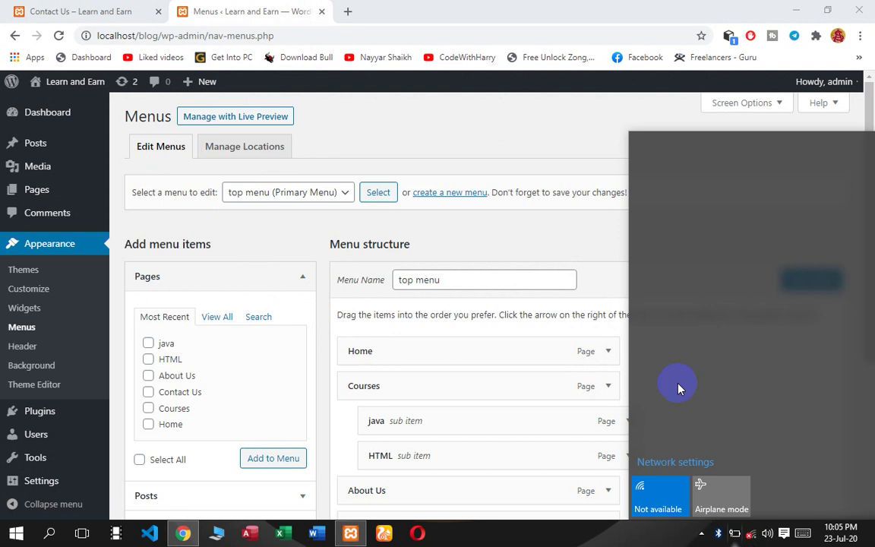
{"action": "left_click", "coordinate": [343, 11]}
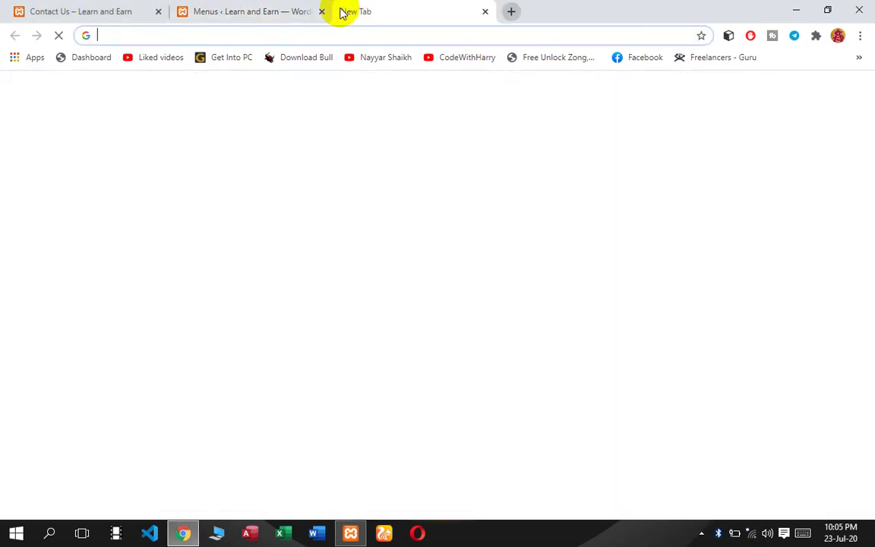
{"action": "type", "text": "be"}
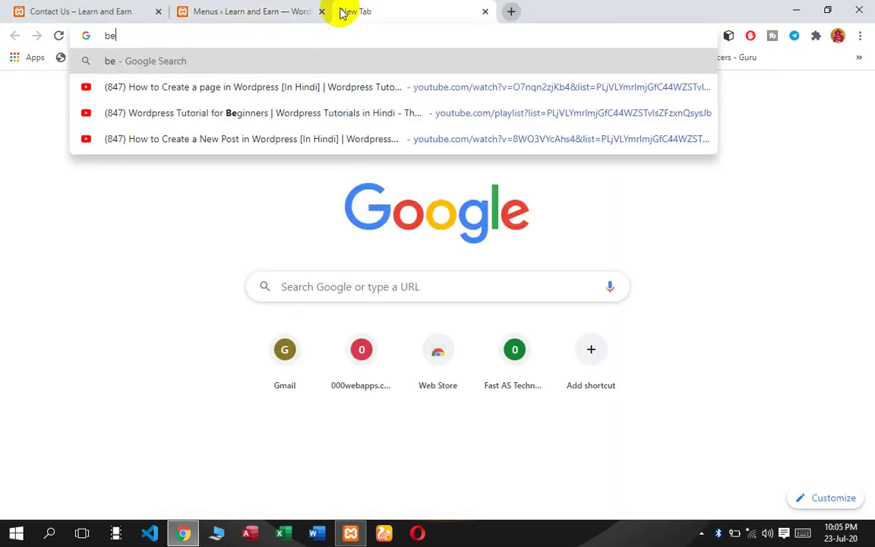
{"action": "type", "text": "g"}
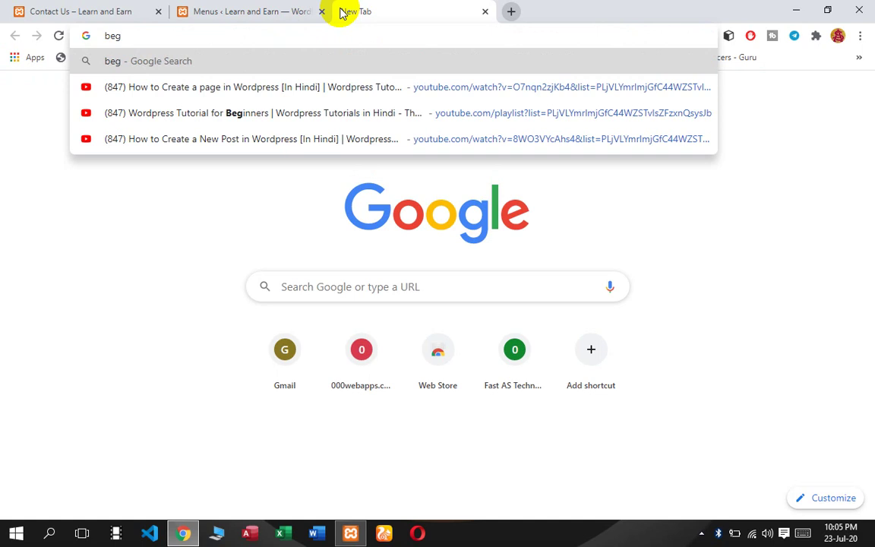
{"action": "key", "text": "BackSpace"}
{"action": "type", "text": "ing"}
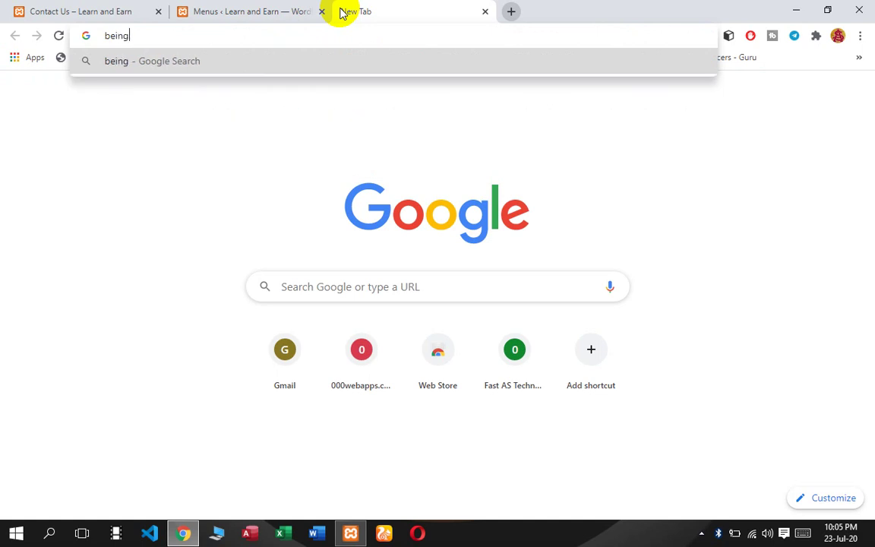
{"action": "type", "text": "gu"}
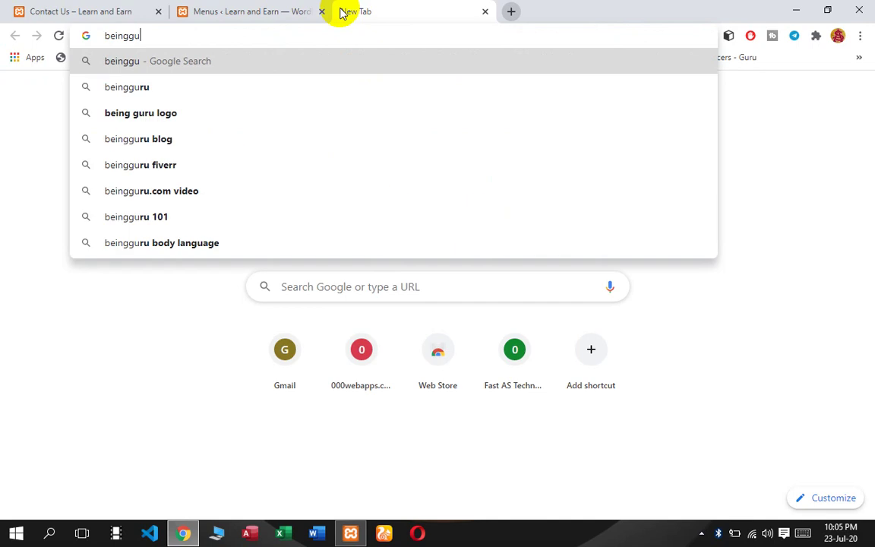
{"action": "left_click", "coordinate": [236, 88]}
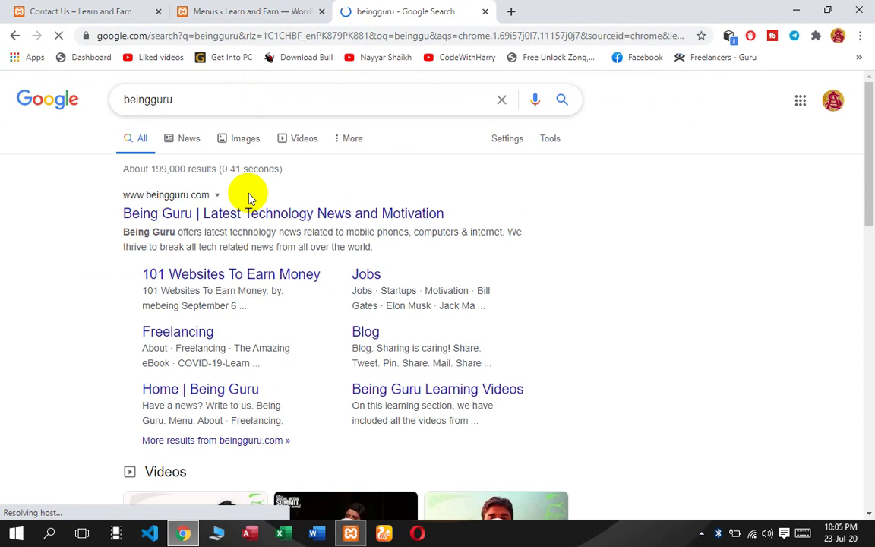
- Open the Being Guru website from the search results and look through its home page layout
{"action": "left_click", "coordinate": [242, 210]}
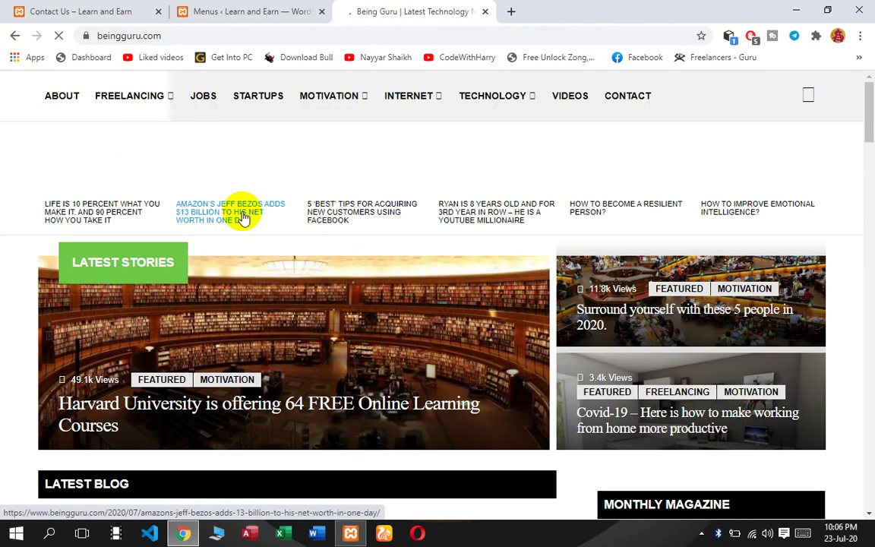
{"action": "scroll", "coordinate": [243, 218], "scroll_direction": "down", "scroll_amount": 5}
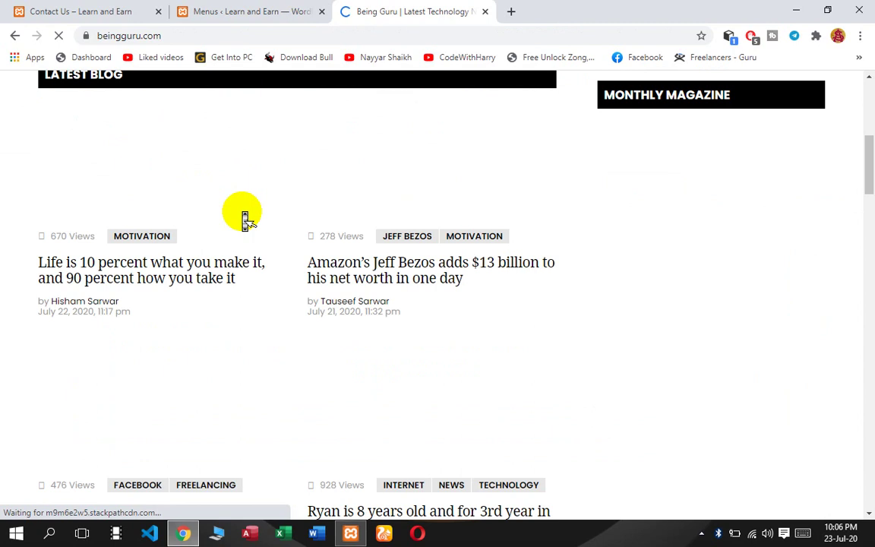
{"action": "scroll", "coordinate": [243, 218], "scroll_direction": "down", "scroll_amount": 3}
{"action": "scroll", "coordinate": [243, 218], "scroll_direction": "up", "scroll_amount": 6}
{"action": "scroll", "coordinate": [244, 218], "scroll_direction": "up", "scroll_amount": 2}
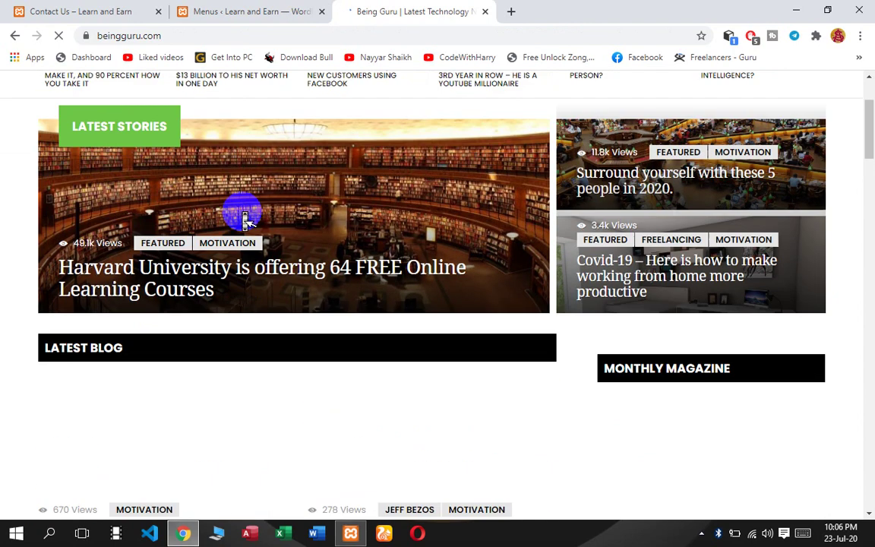
{"action": "scroll", "coordinate": [244, 218], "scroll_direction": "down", "scroll_amount": 5}
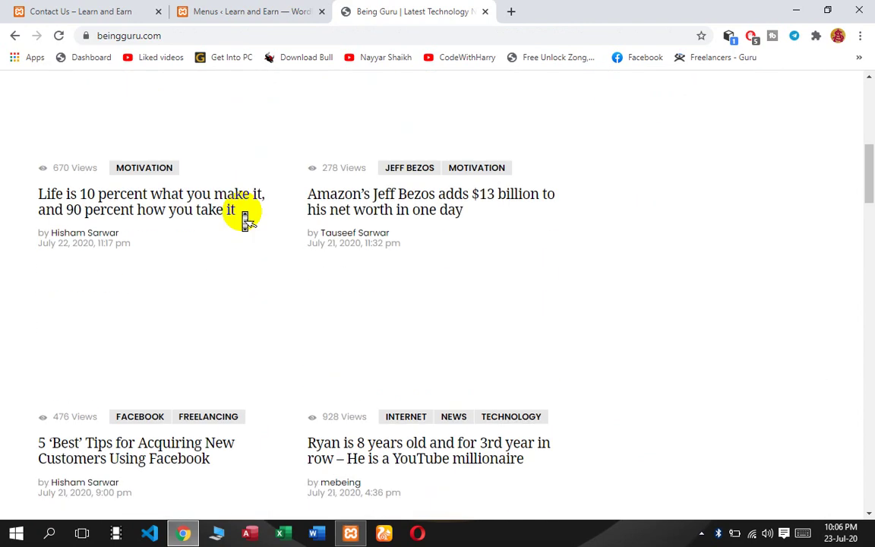
{"action": "scroll", "coordinate": [245, 218], "scroll_direction": "up", "scroll_amount": 3}
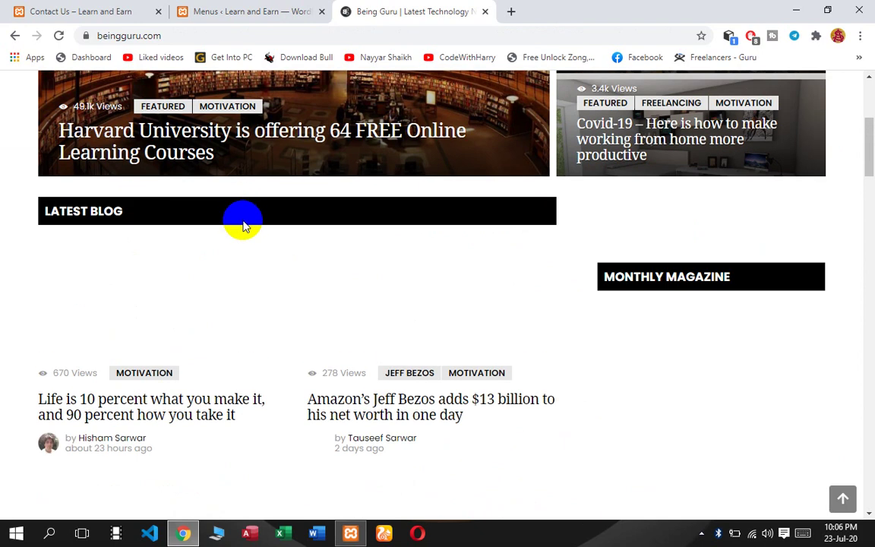
- Open the Being Guru article "Life is 10 percent what you make it" and copy its opening paragraph
{"action": "mouse_move", "coordinate": [238, 260]}
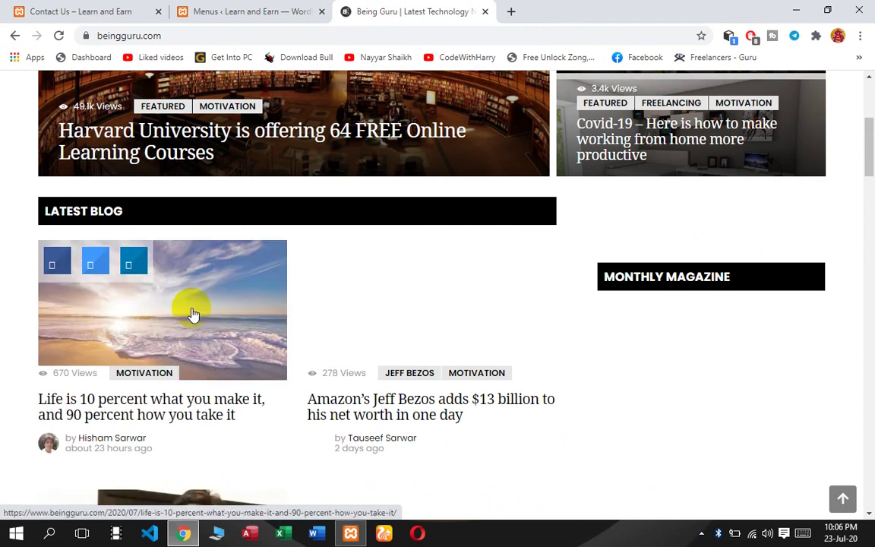
{"action": "left_click", "coordinate": [168, 316]}
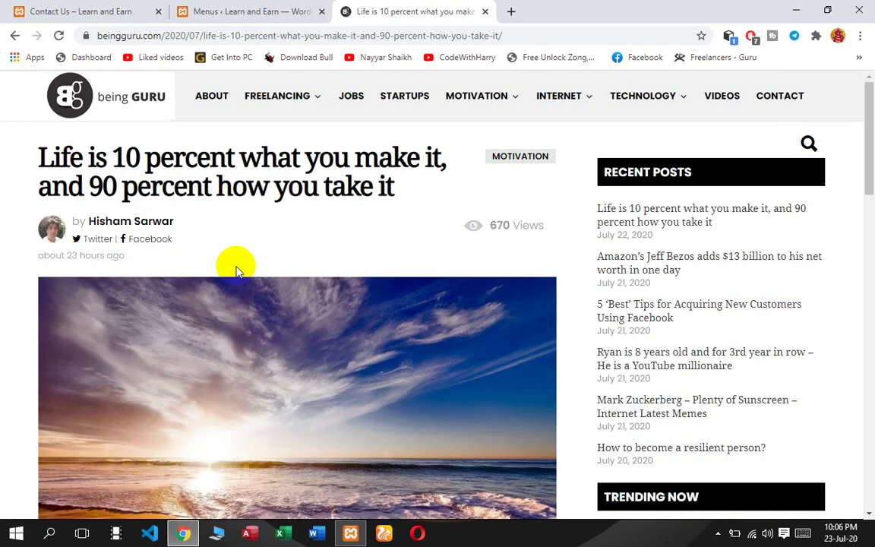
{"action": "scroll", "coordinate": [238, 290], "scroll_direction": "down", "scroll_amount": 5}
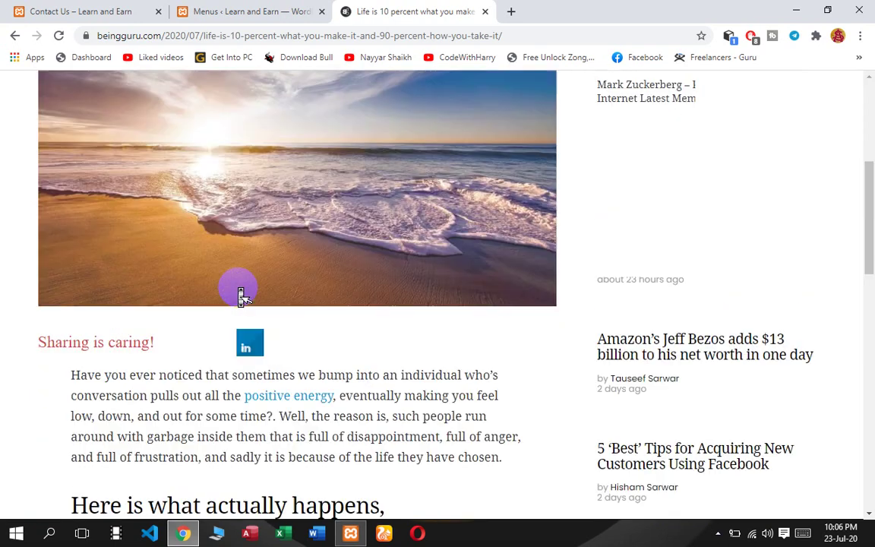
{"action": "scroll", "coordinate": [237, 292], "scroll_direction": "down", "scroll_amount": 4}
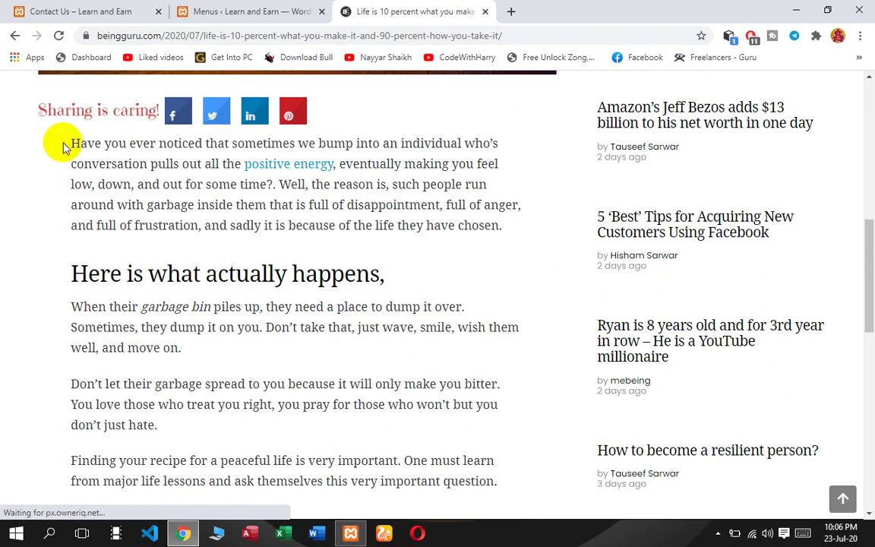
{"action": "left_click_drag", "start_coordinate": [71, 142], "coordinate": [106, 162]}
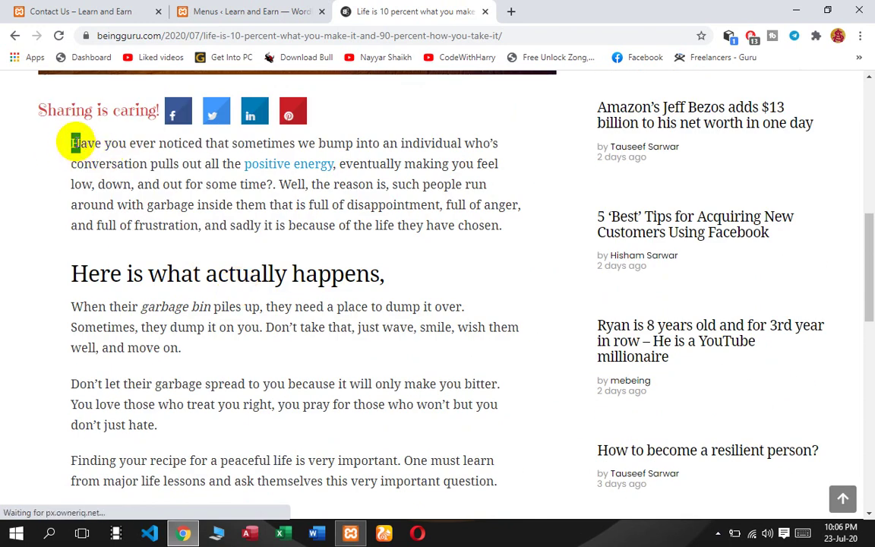
{"action": "triple_click", "coordinate": [75, 143]}
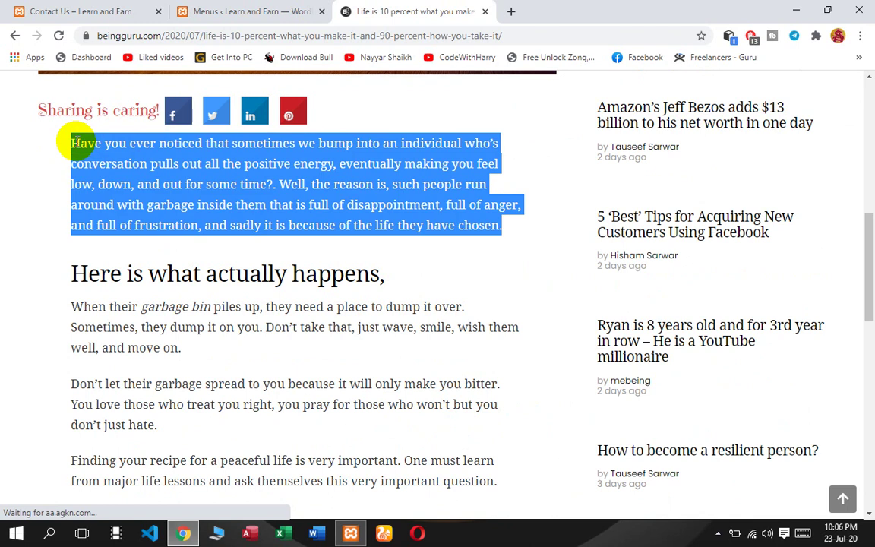
{"action": "right_click", "coordinate": [133, 162]}
{"action": "left_click", "coordinate": [159, 172]}
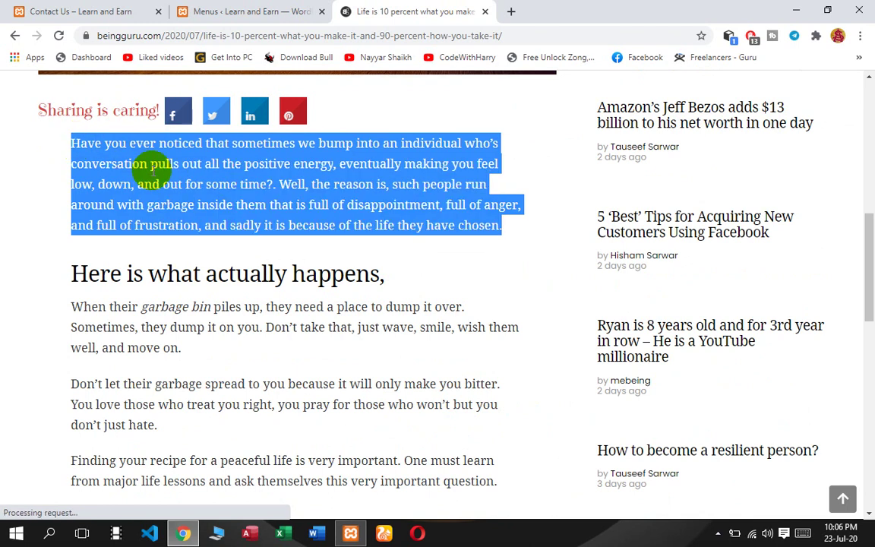
- Open the blog's Home page for editing in WordPress and paste the copied paragraph as its content
{"action": "left_click", "coordinate": [203, 17]}
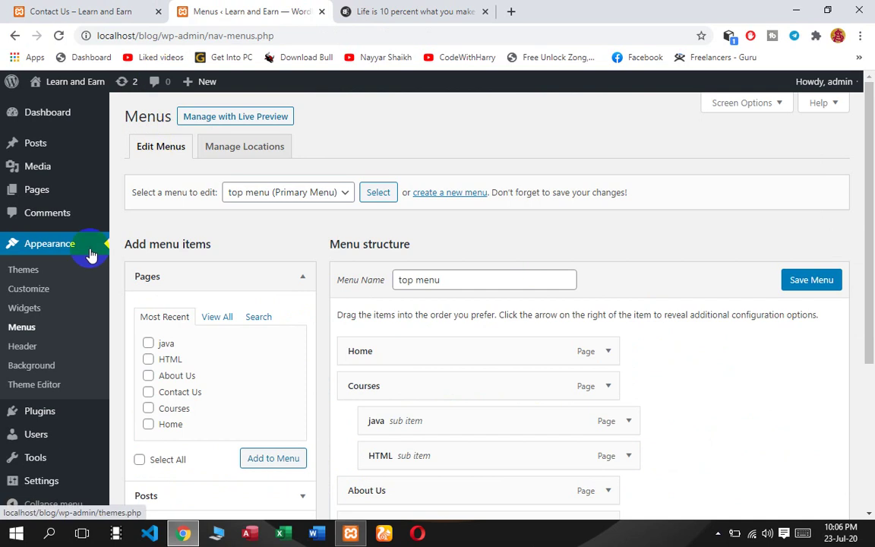
{"action": "left_click", "coordinate": [55, 200]}
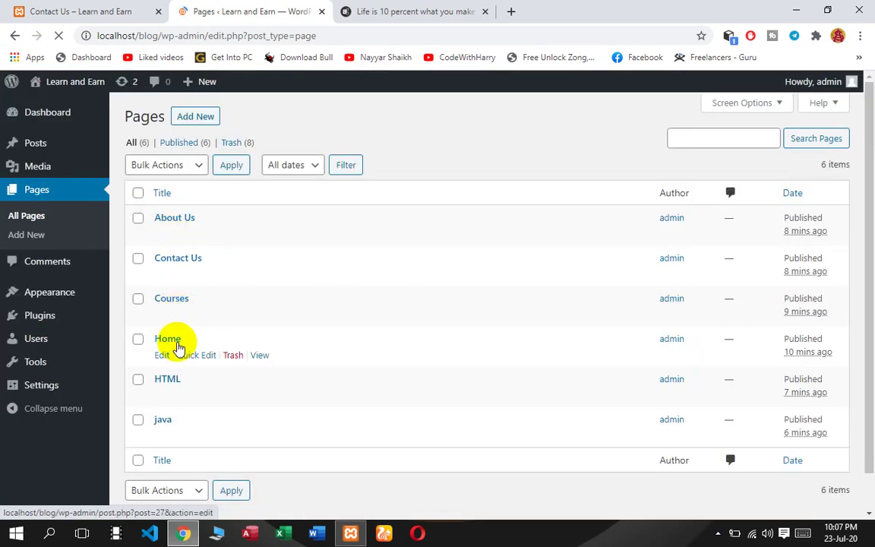
{"action": "left_click", "coordinate": [161, 357]}
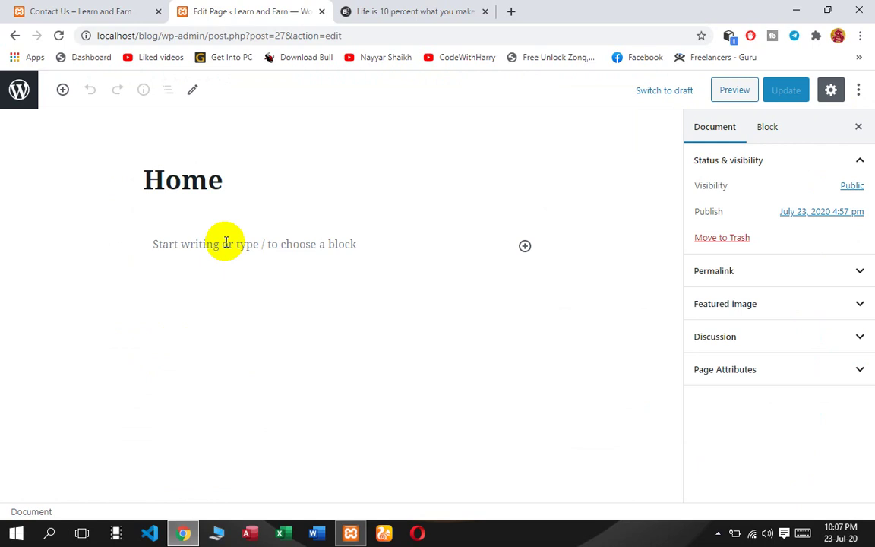
{"action": "left_click", "coordinate": [226, 243]}
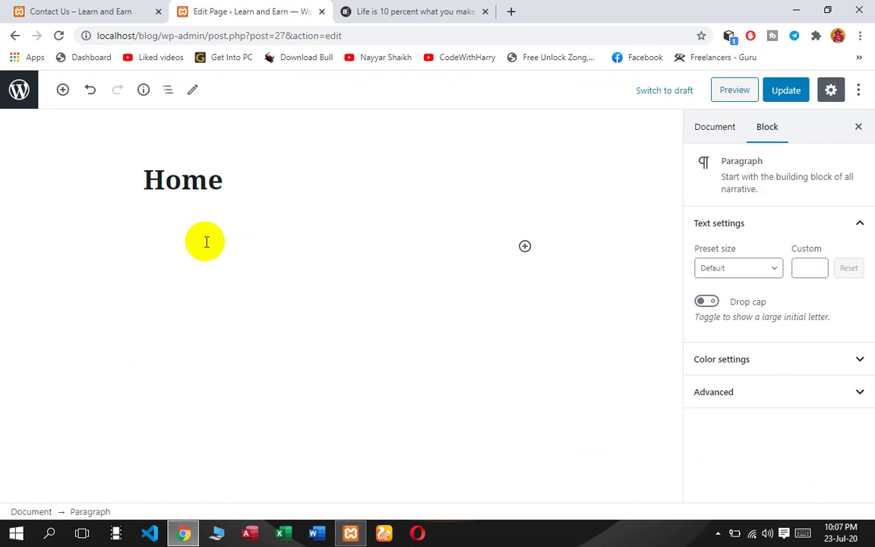
{"action": "right_click", "coordinate": [151, 247]}
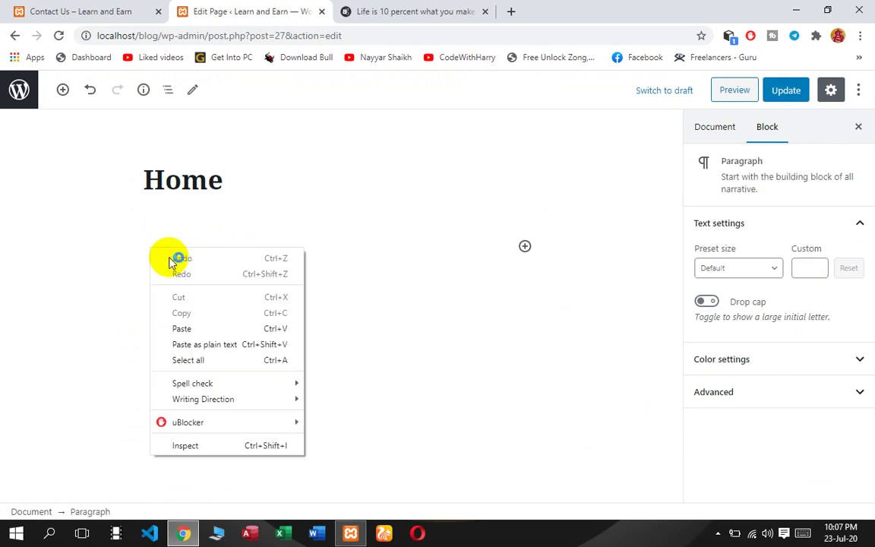
{"action": "left_click", "coordinate": [182, 328]}
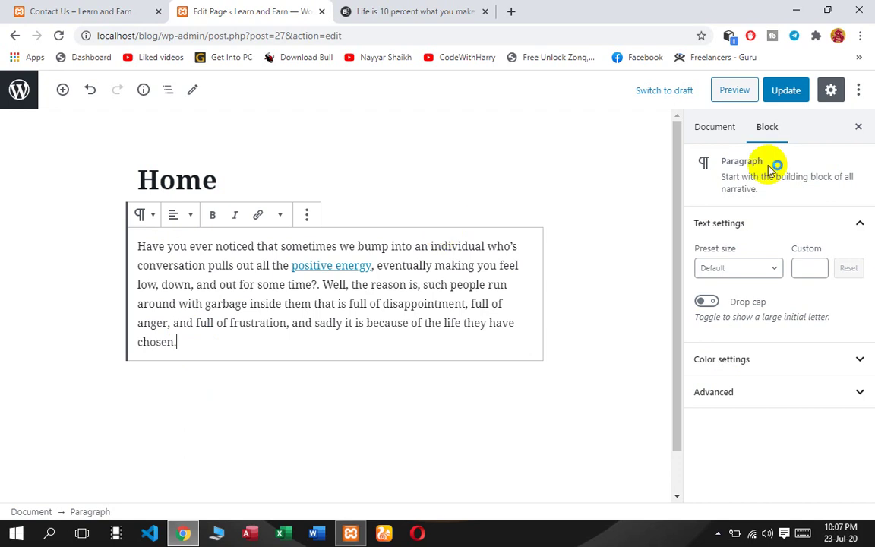
- Upload the 20200721_190922 image from the Desktop, set it as the Home page's featured image, and update the page
{"action": "left_click", "coordinate": [714, 135]}
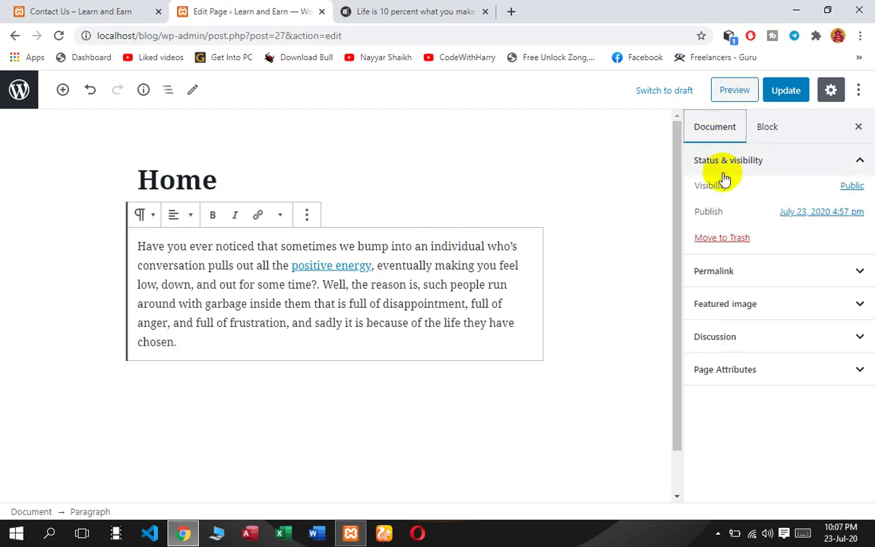
{"action": "left_click", "coordinate": [749, 299]}
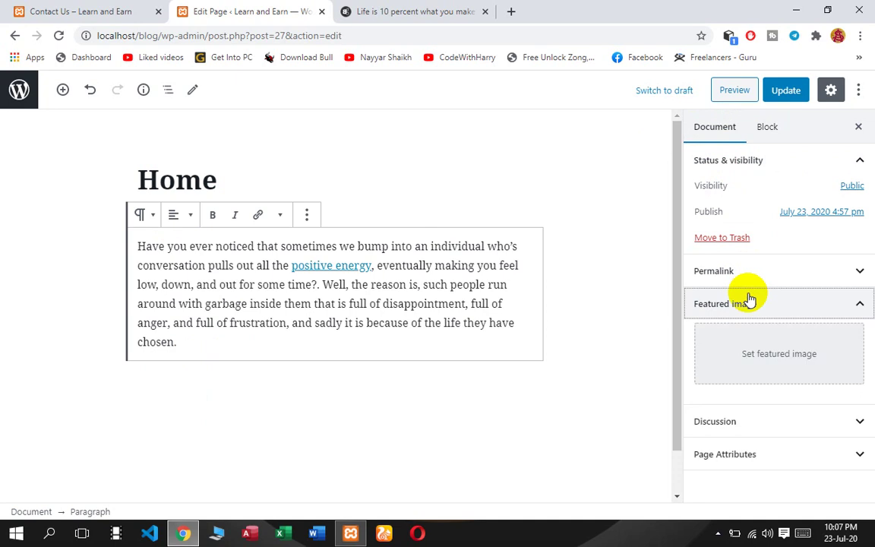
{"action": "left_click", "coordinate": [776, 366]}
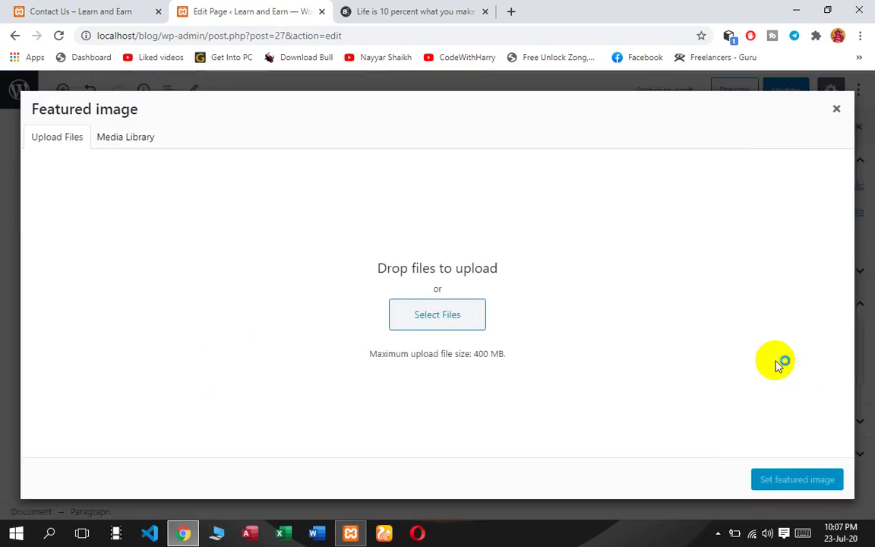
{"action": "left_click", "coordinate": [136, 144]}
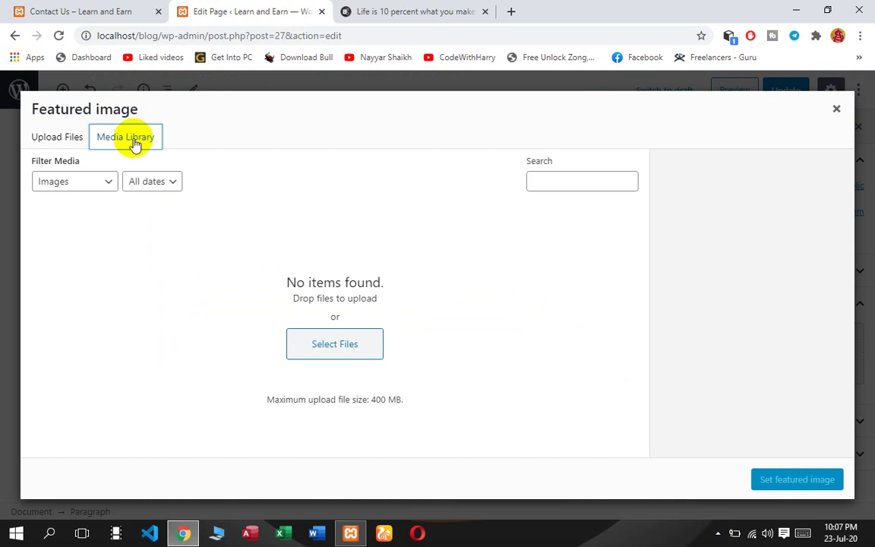
{"action": "left_click", "coordinate": [340, 353]}
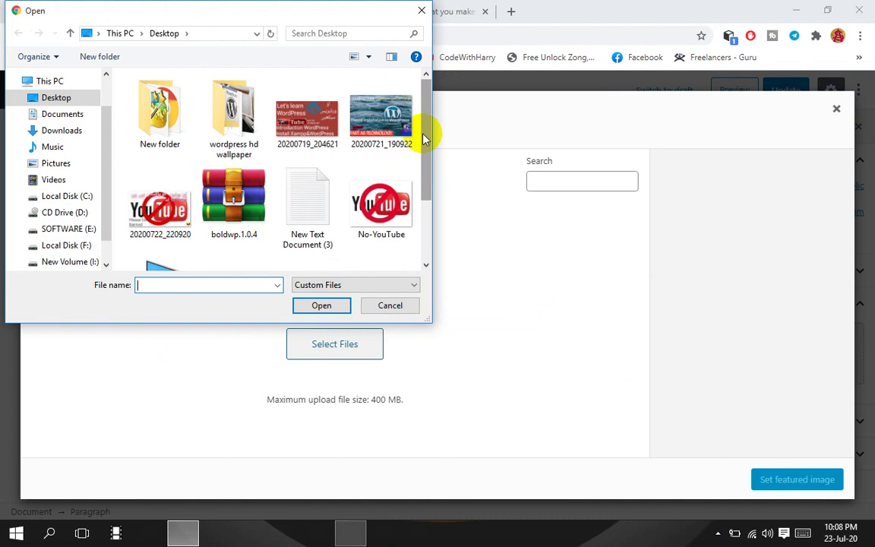
{"action": "left_click", "coordinate": [399, 135]}
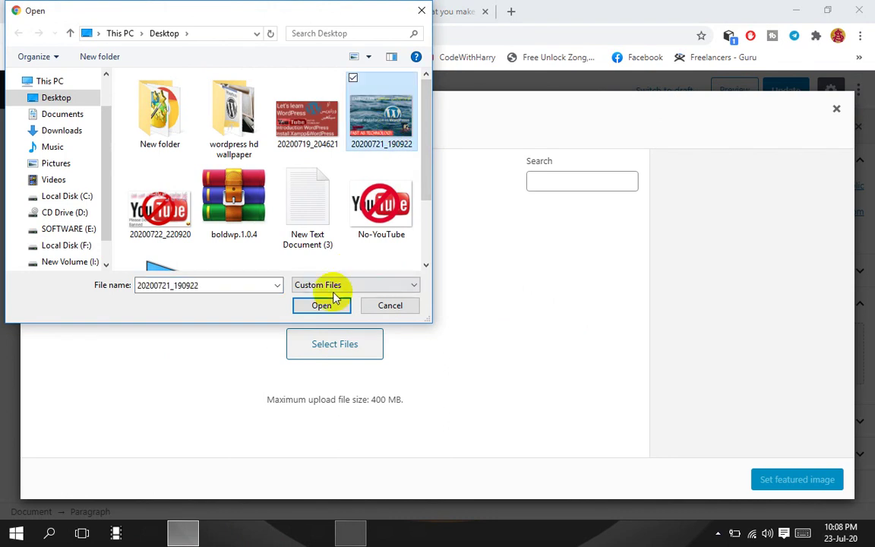
{"action": "left_click", "coordinate": [325, 306]}
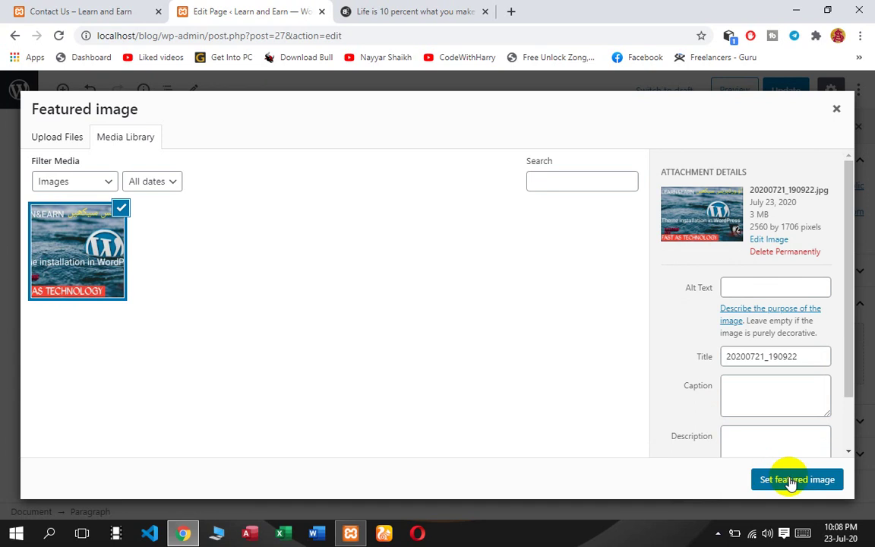
{"action": "left_click", "coordinate": [790, 480]}
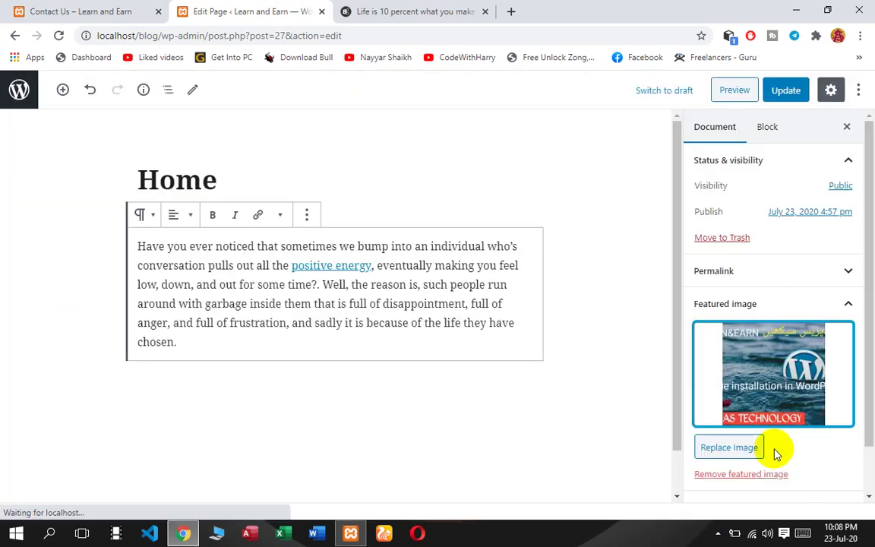
{"action": "left_click", "coordinate": [785, 92]}
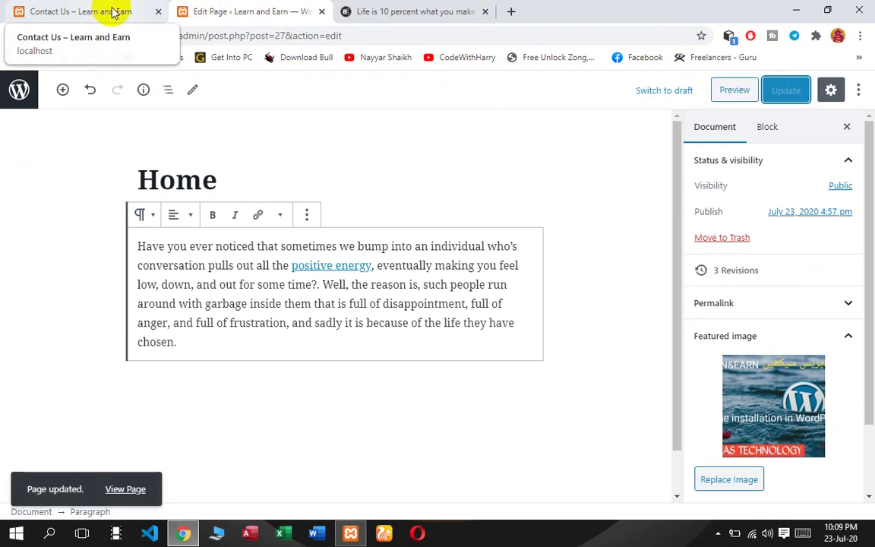
- Reload the blog site, open Home from the primary menu, and look through the page's featured image and paragraph
{"action": "left_click", "coordinate": [112, 13]}
{"action": "left_click", "coordinate": [59, 36]}
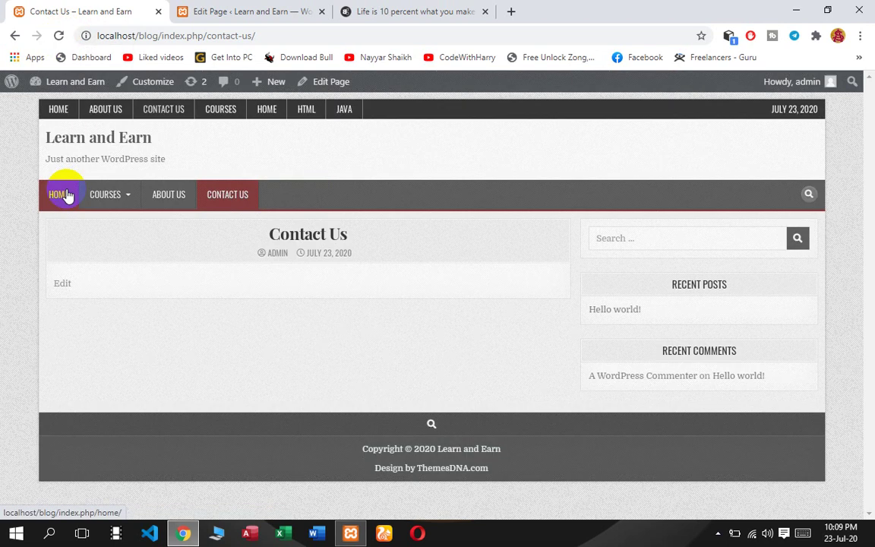
{"action": "left_click", "coordinate": [65, 195]}
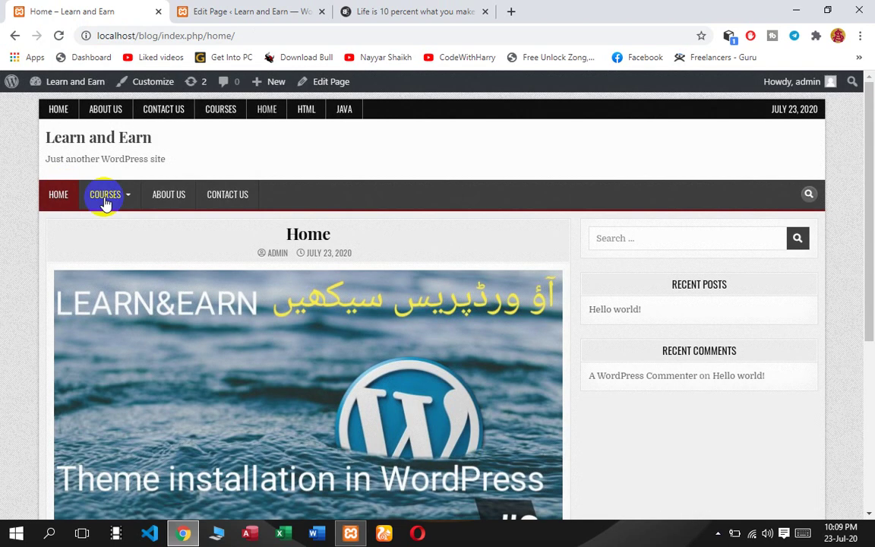
{"action": "scroll", "coordinate": [133, 230], "scroll_direction": "down", "scroll_amount": 4}
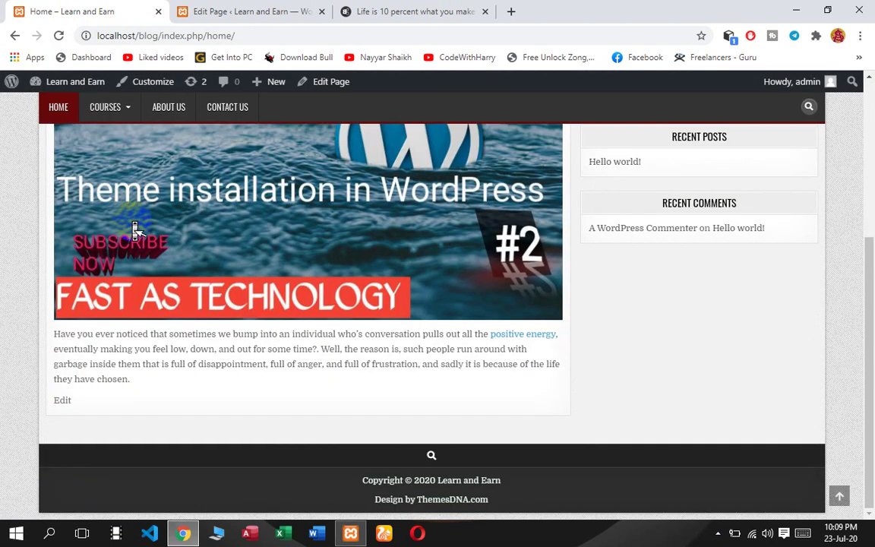
{"action": "scroll", "coordinate": [135, 231], "scroll_direction": "up", "scroll_amount": 4}
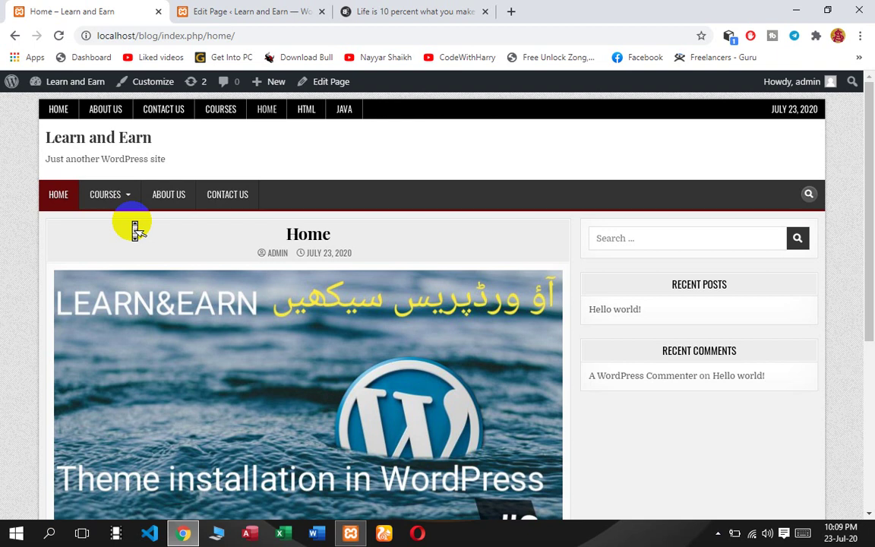
{"action": "scroll", "coordinate": [135, 230], "scroll_direction": "down", "scroll_amount": 4}
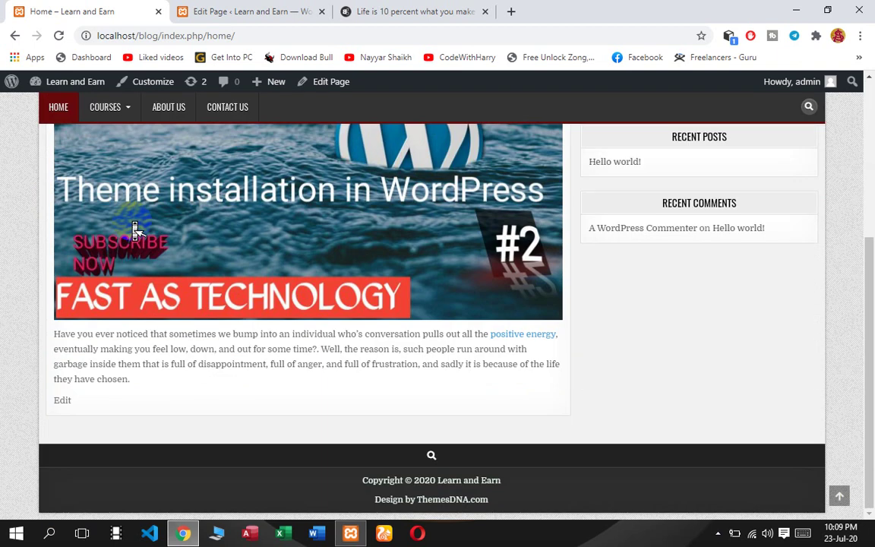
{"action": "scroll", "coordinate": [135, 229], "scroll_direction": "up", "scroll_amount": 4}
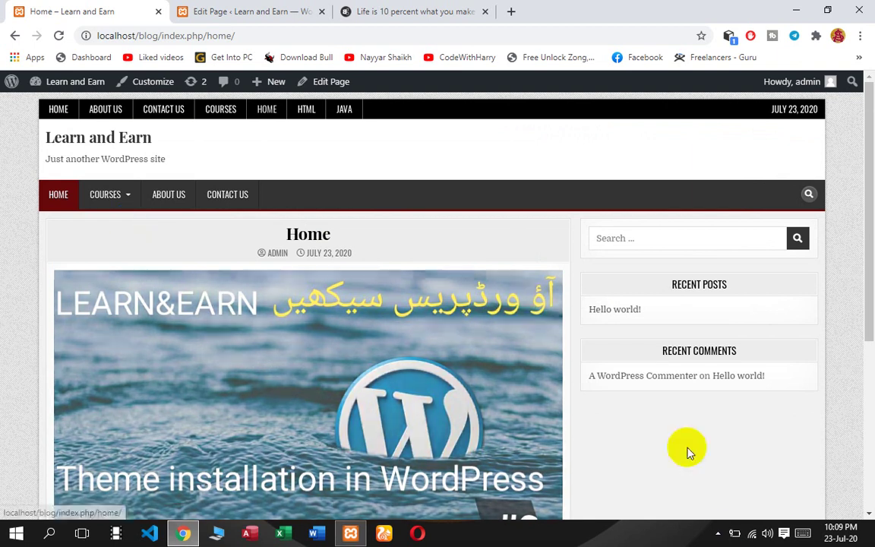
{"action": "left_click", "coordinate": [718, 534]}
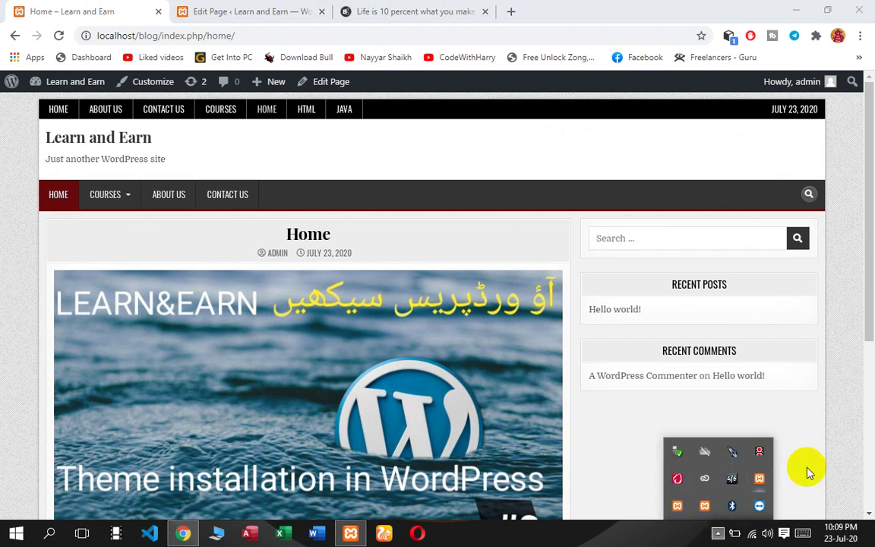